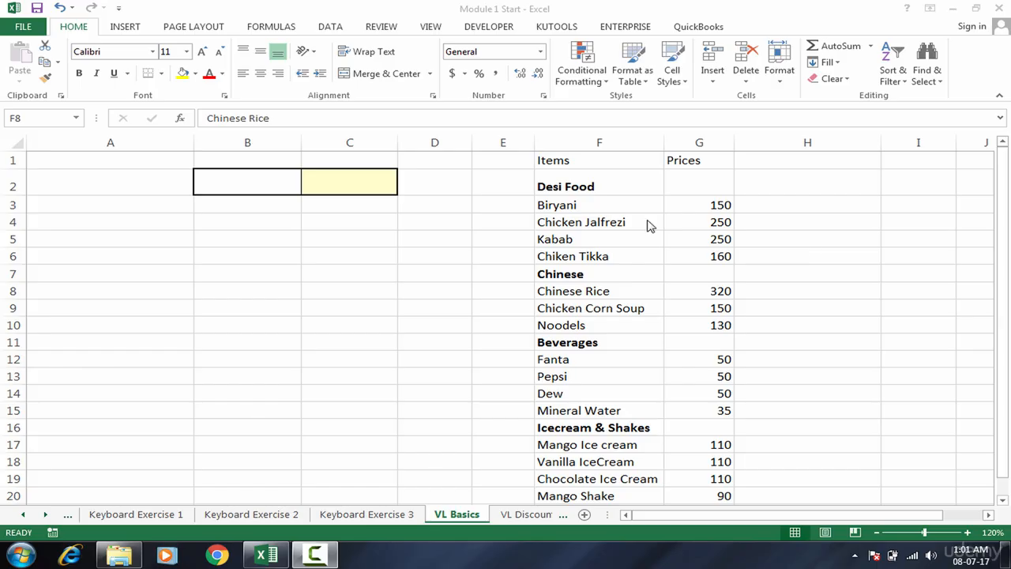
- Examine the food items and the bold category headings in the Items column of the VL Basics sheet
{"action": "left_click", "coordinate": [569, 257]}
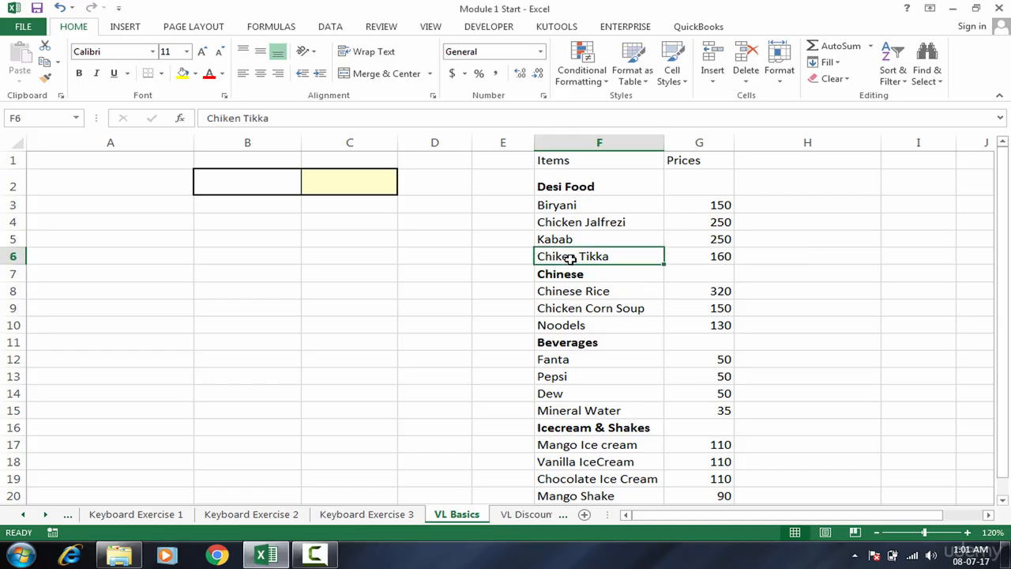
{"action": "left_click", "coordinate": [476, 256]}
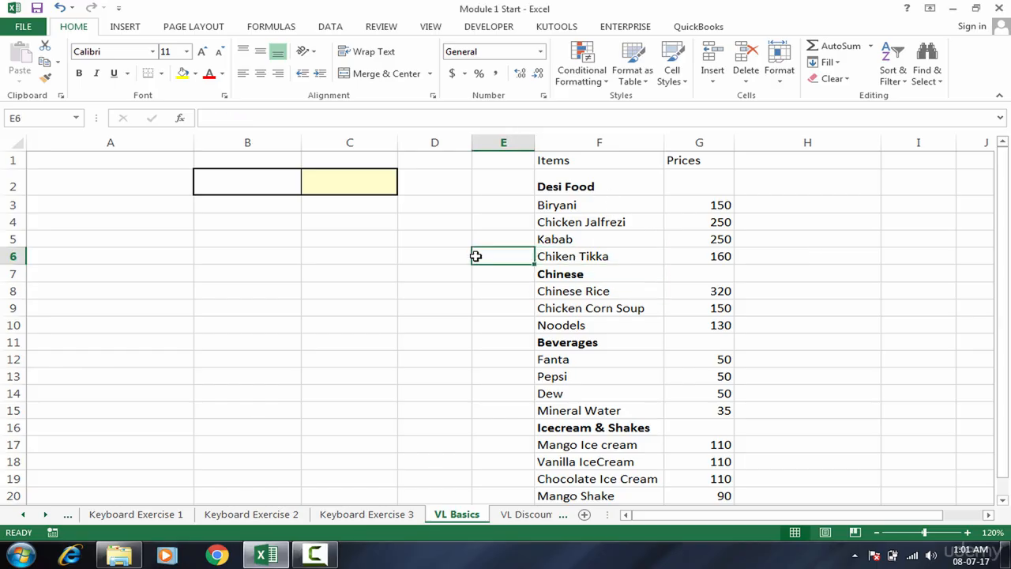
{"action": "left_click", "coordinate": [444, 204]}
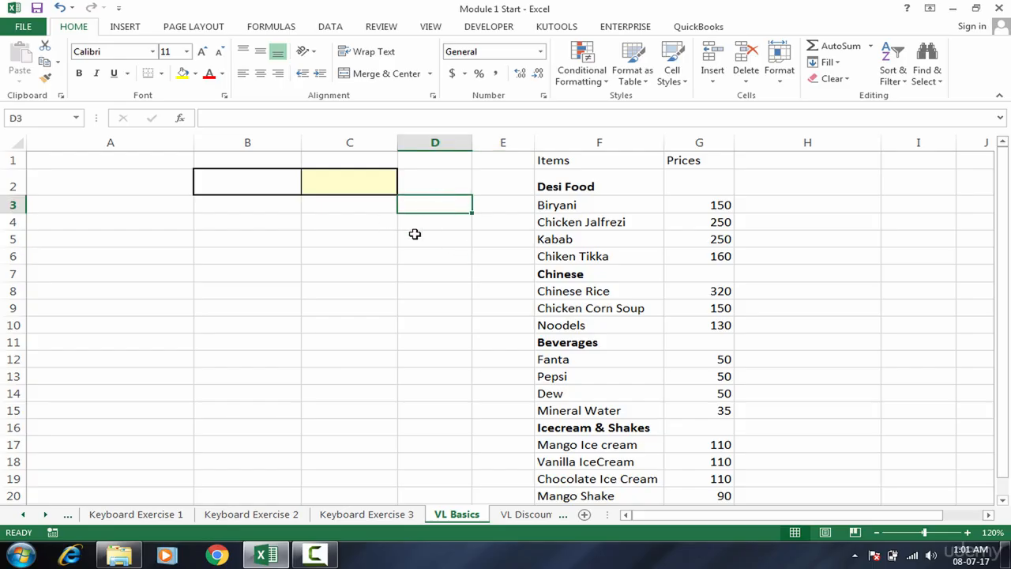
{"action": "left_click", "coordinate": [483, 259]}
{"action": "left_click", "coordinate": [591, 347]}
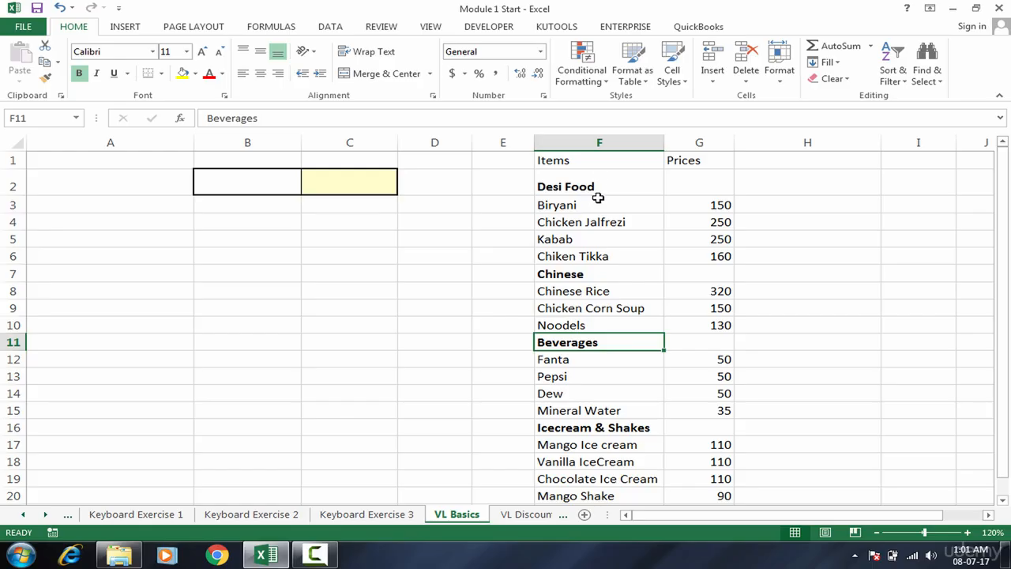
{"action": "left_click", "coordinate": [597, 181]}
{"action": "left_click", "coordinate": [591, 252]}
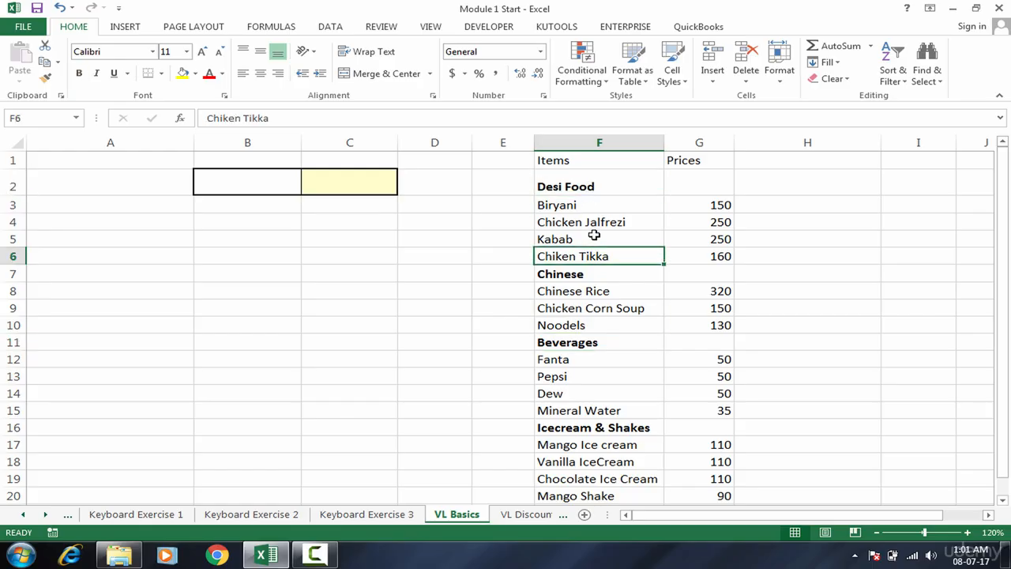
{"action": "left_click", "coordinate": [593, 234]}
{"action": "left_click", "coordinate": [588, 178]}
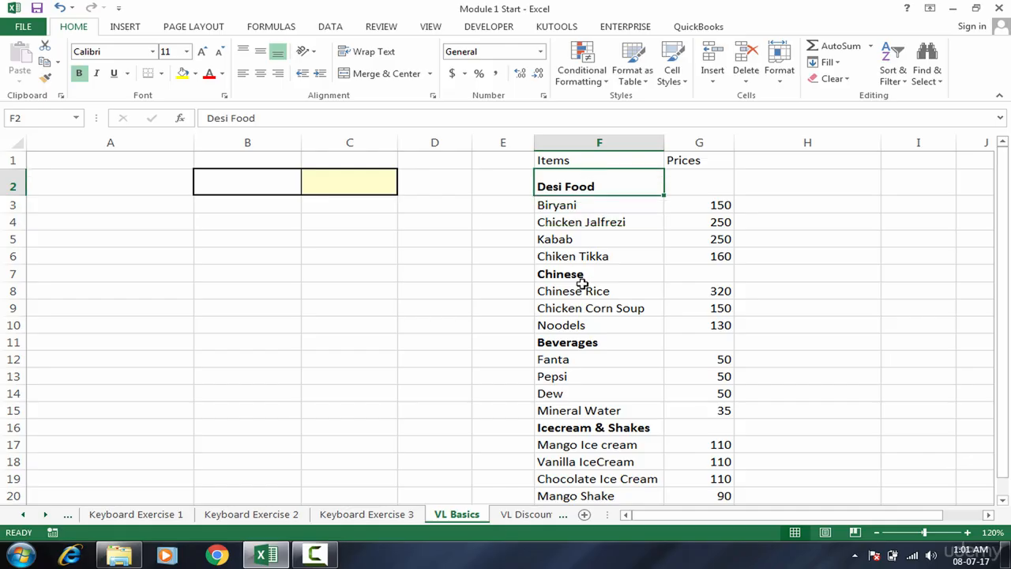
{"action": "left_click", "coordinate": [582, 285]}
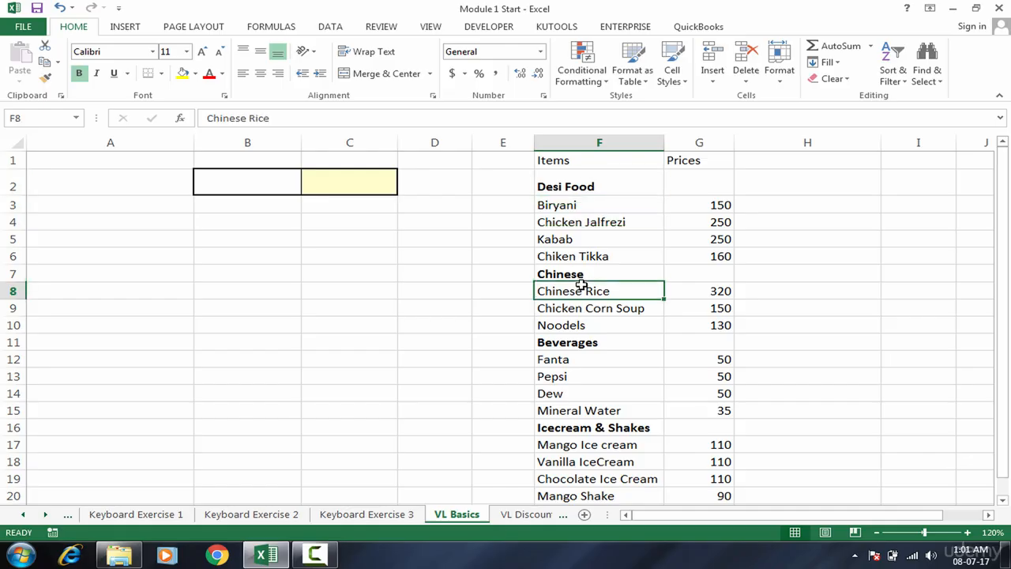
{"action": "left_click", "coordinate": [585, 224]}
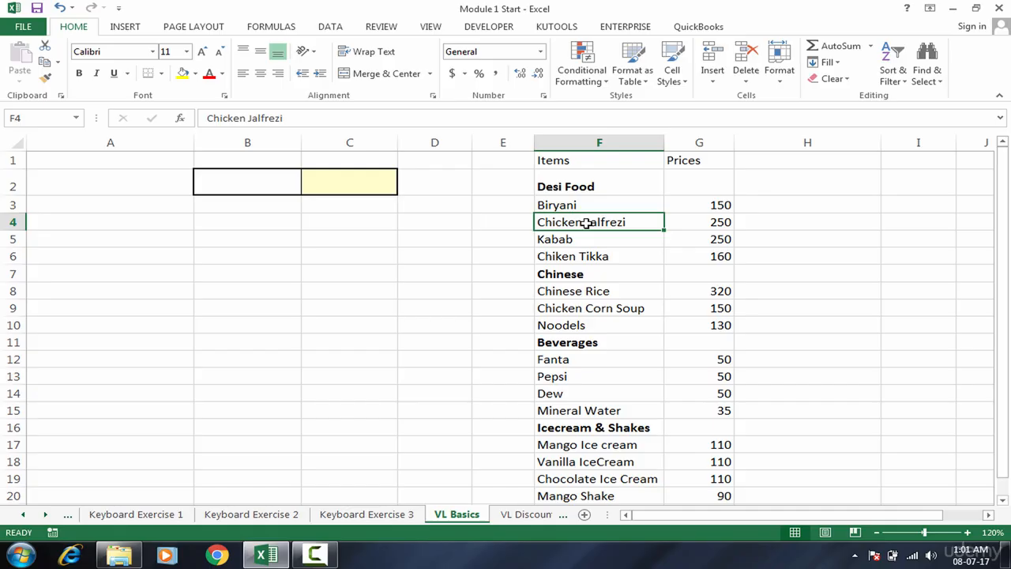
{"action": "left_click", "coordinate": [573, 202]}
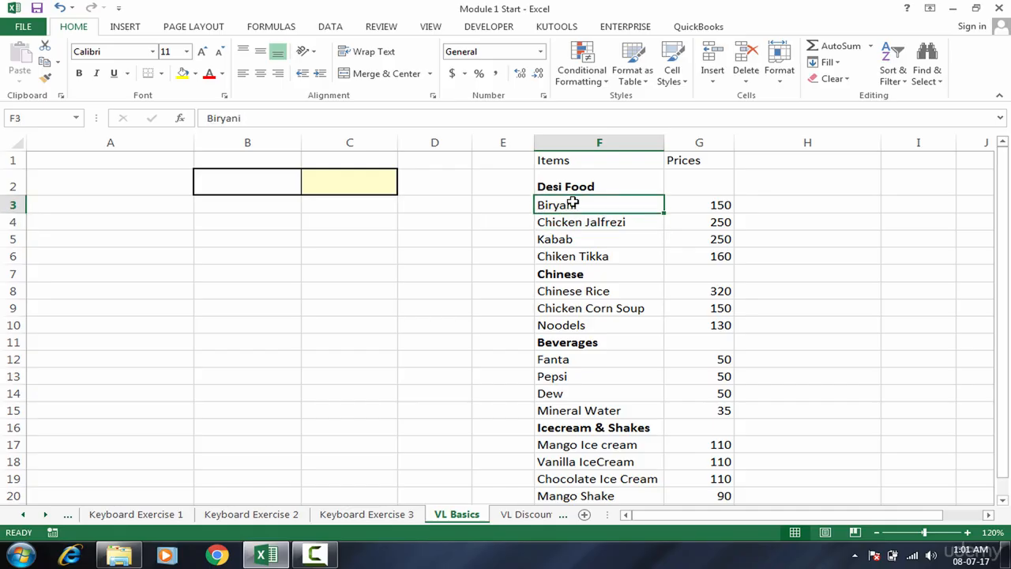
{"action": "left_click", "coordinate": [578, 274]}
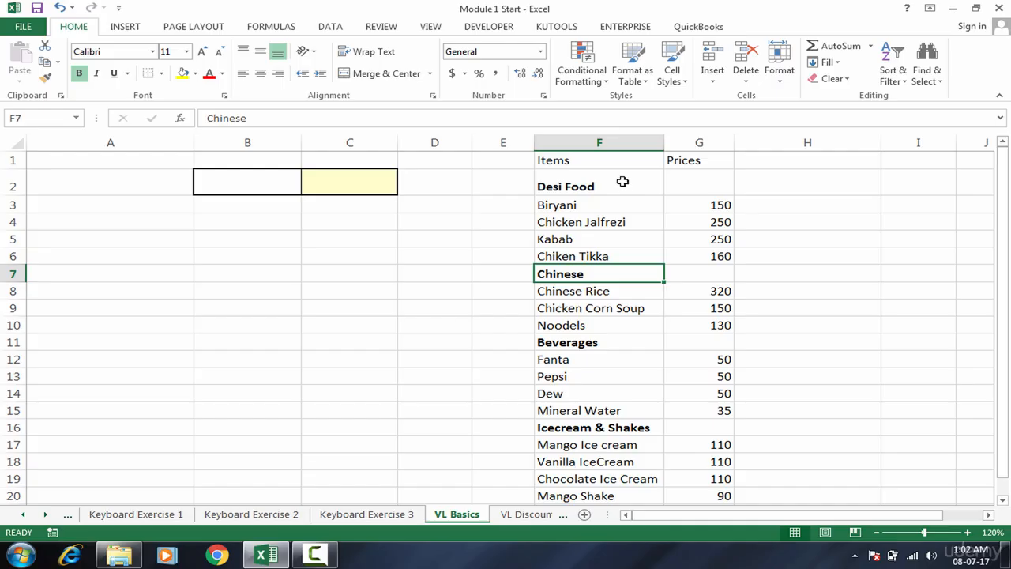
- Review the full menu list from the Desi Food heading down to Mango Shake and its price
{"action": "left_click_drag", "start_coordinate": [623, 181], "coordinate": [620, 276]}
{"action": "left_click", "coordinate": [612, 310]}
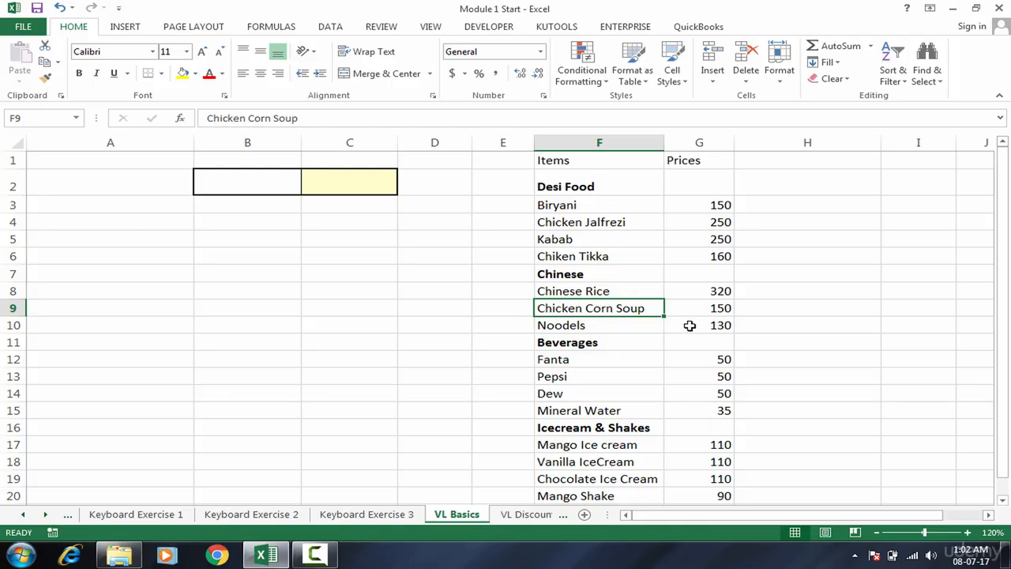
{"action": "left_click", "coordinate": [589, 166]}
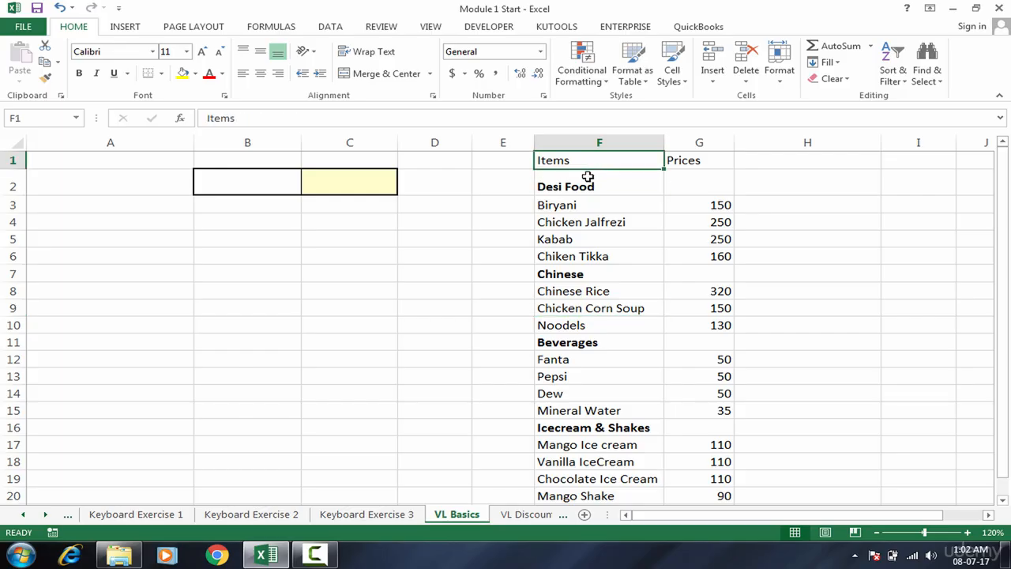
{"action": "left_click", "coordinate": [588, 177]}
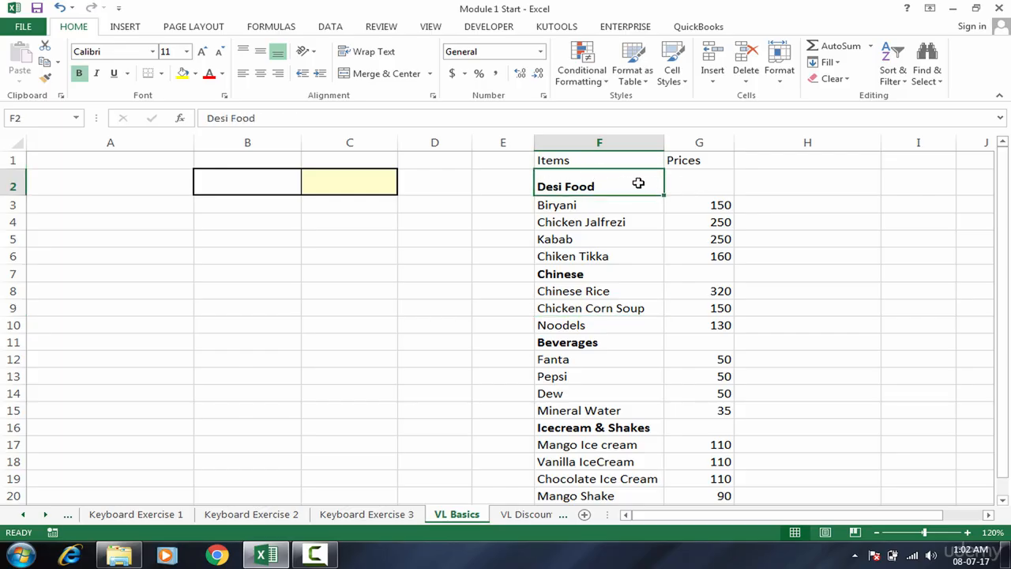
{"action": "left_click_drag", "start_coordinate": [638, 183], "coordinate": [907, 187]}
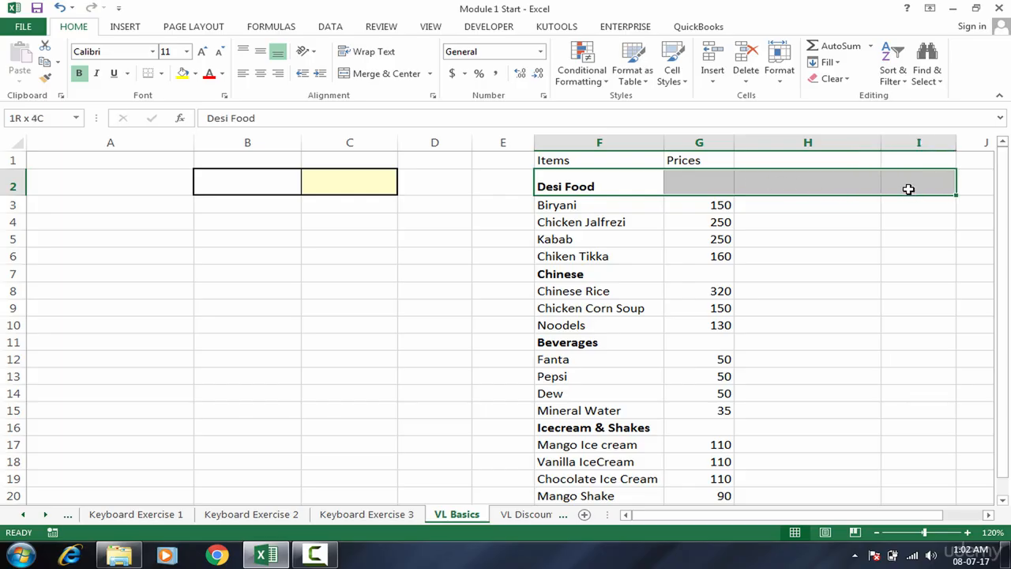
{"action": "left_click", "coordinate": [601, 187]}
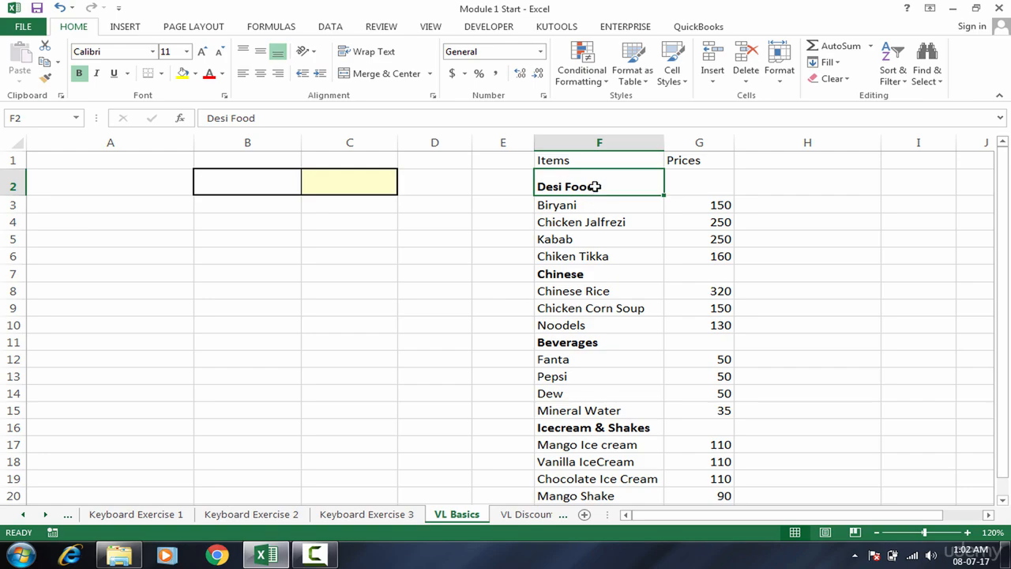
{"action": "left_click_drag", "start_coordinate": [593, 187], "coordinate": [587, 417]}
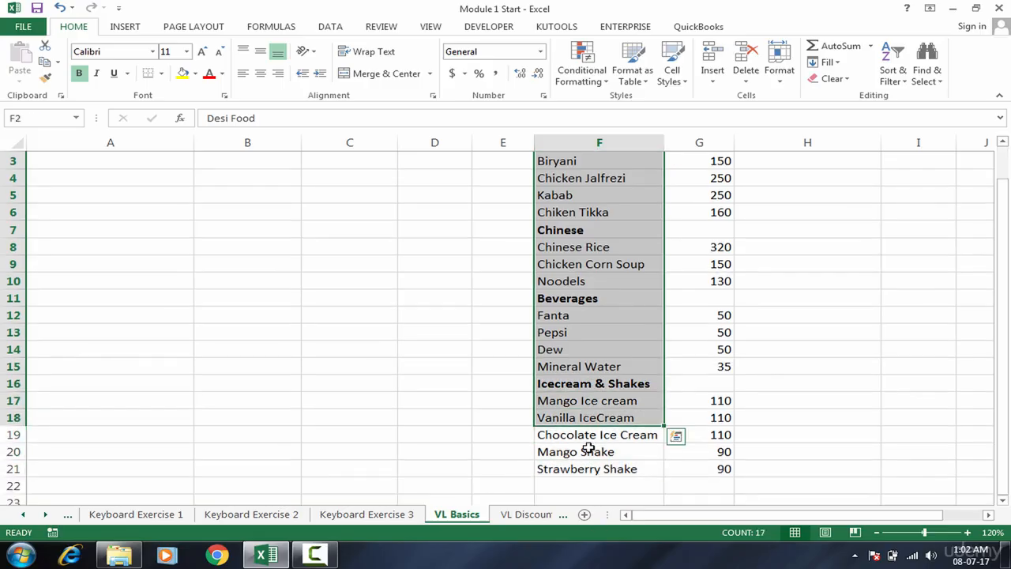
{"action": "left_click", "coordinate": [588, 451]}
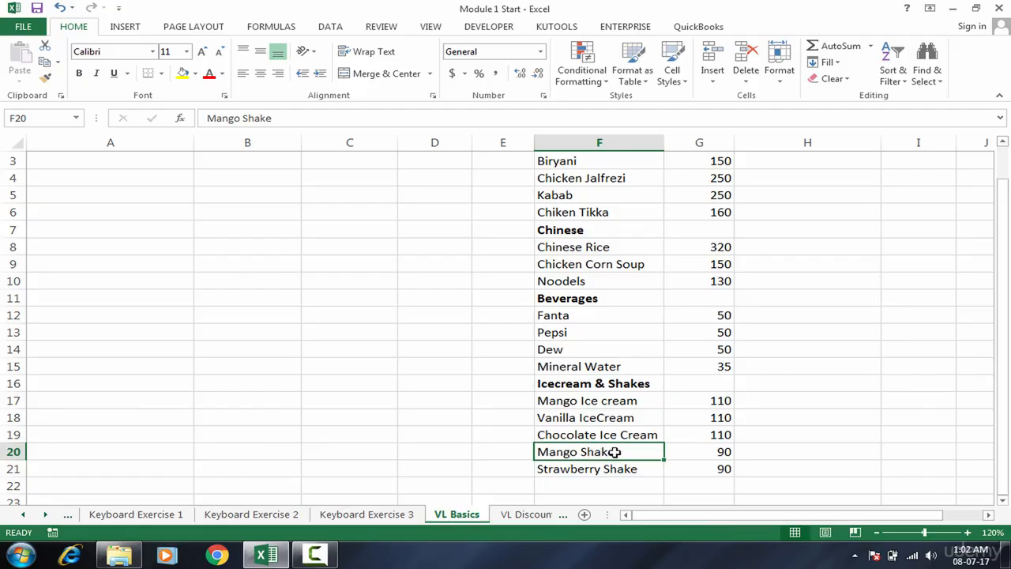
{"action": "left_click", "coordinate": [694, 450]}
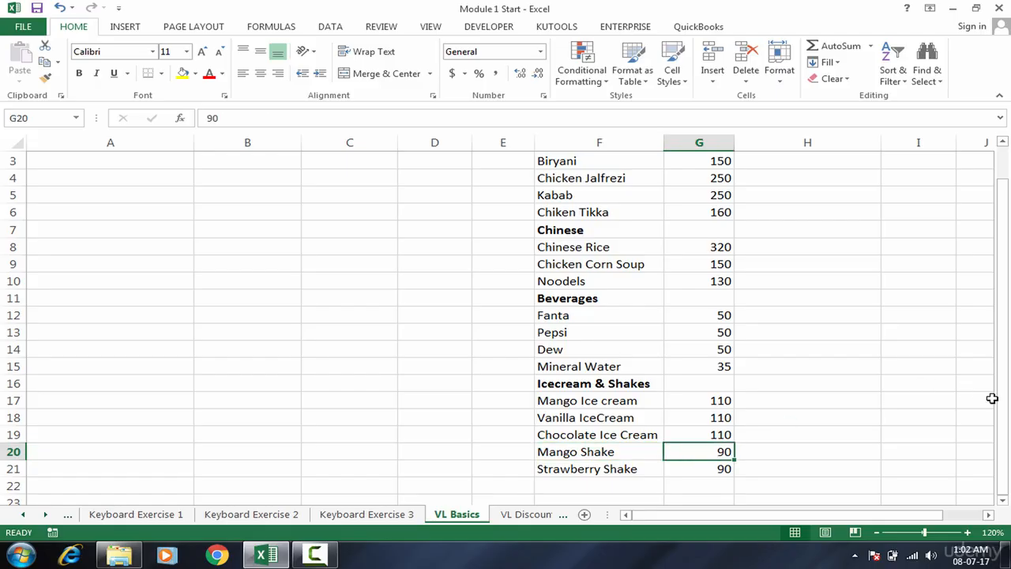
{"action": "scroll", "coordinate": [1000, 355], "scroll_direction": "up", "scroll_amount": 1}
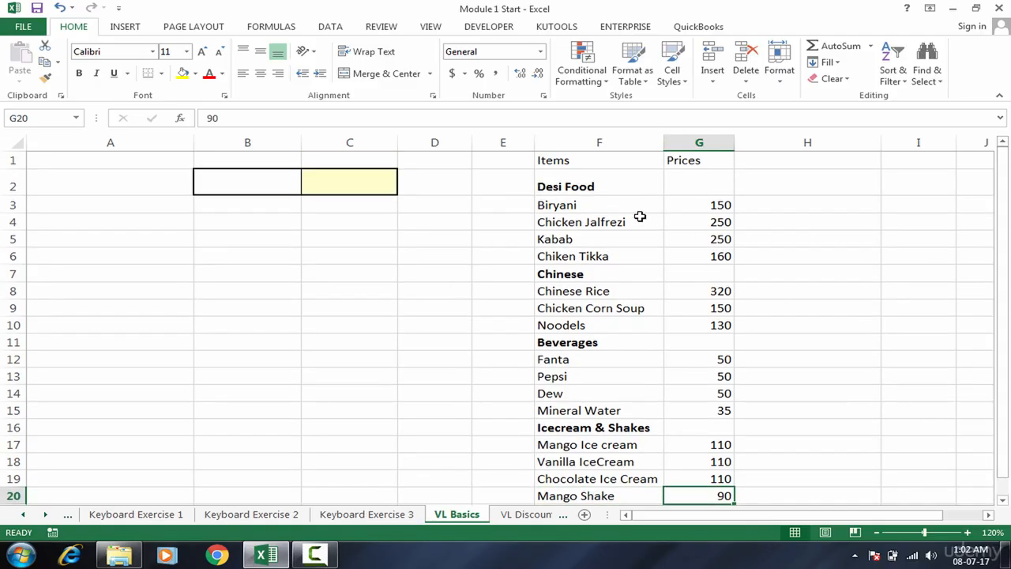
- Read through the Items column again from its header to Dew, covering the Desi Food, Chinese and Beverages groups
{"action": "left_click_drag", "start_coordinate": [612, 168], "coordinate": [618, 356]}
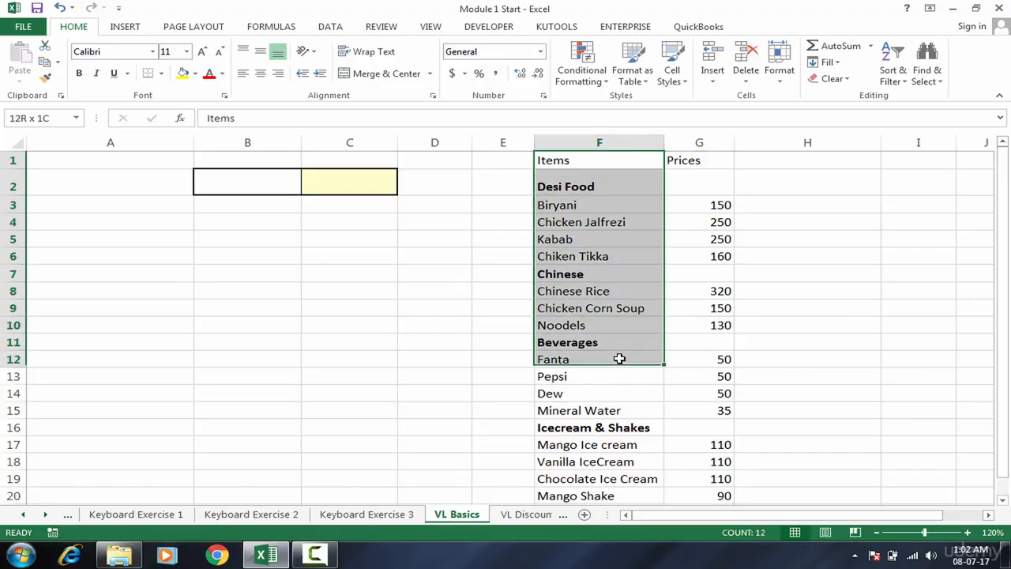
{"action": "left_click", "coordinate": [614, 307]}
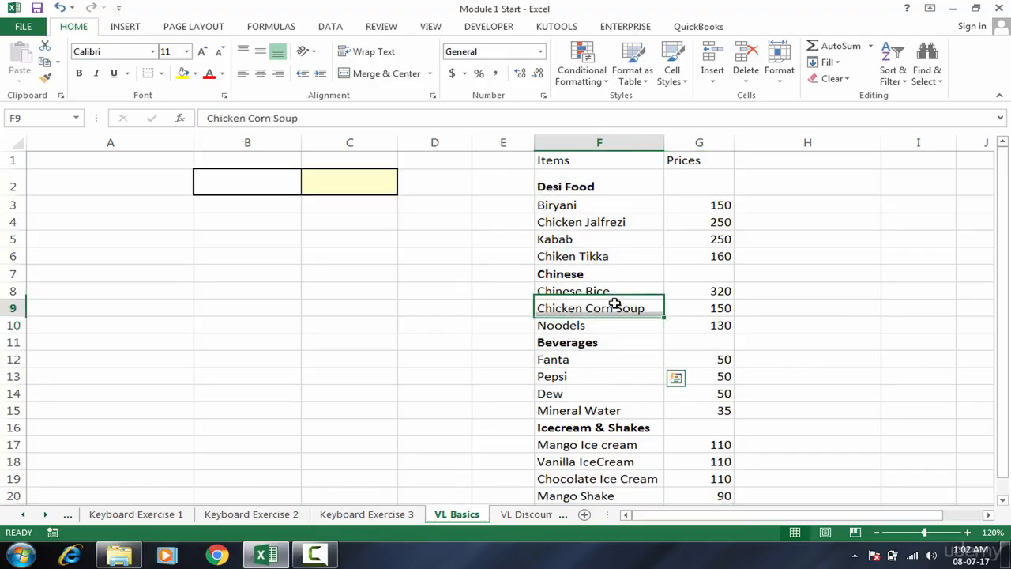
{"action": "left_click", "coordinate": [592, 184]}
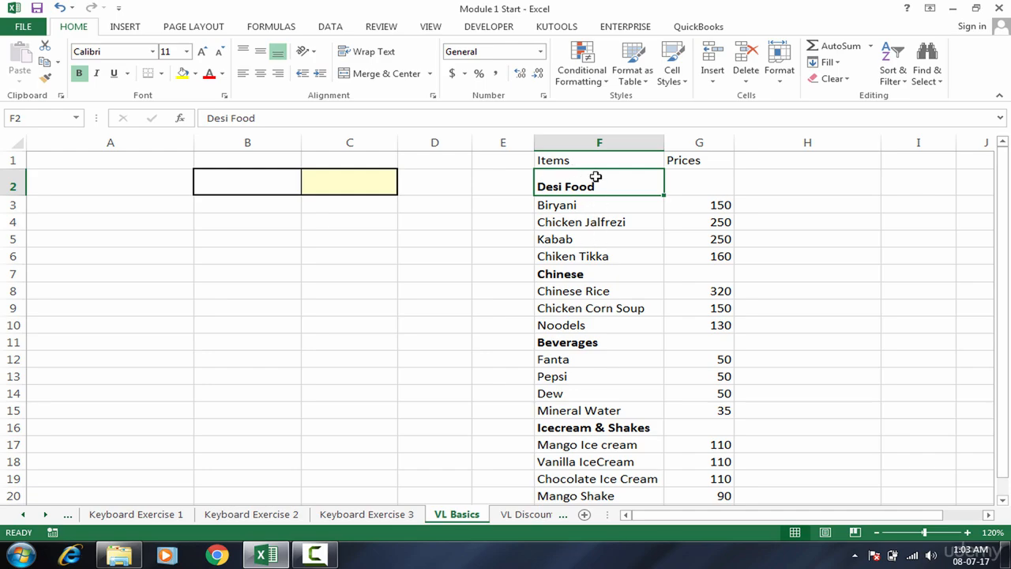
{"action": "left_click_drag", "start_coordinate": [595, 186], "coordinate": [596, 342]}
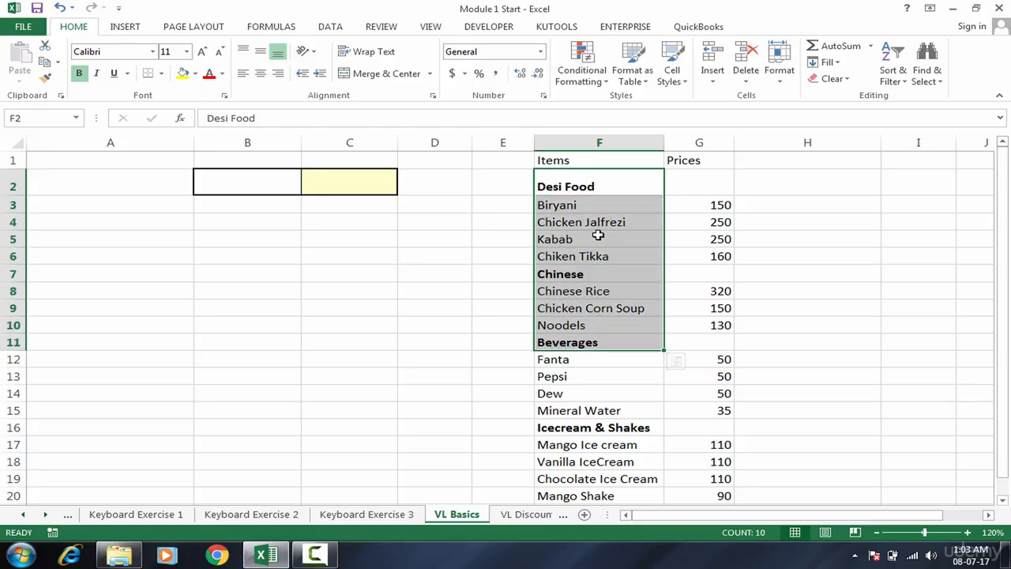
{"action": "left_click", "coordinate": [603, 312]}
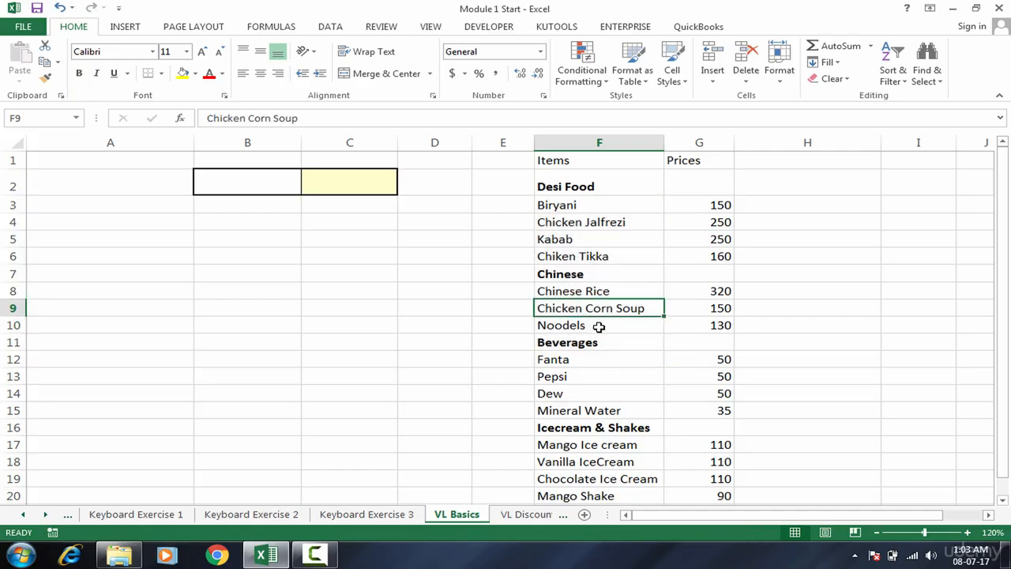
{"action": "left_click", "coordinate": [599, 326]}
{"action": "left_click_drag", "start_coordinate": [587, 187], "coordinate": [590, 284]}
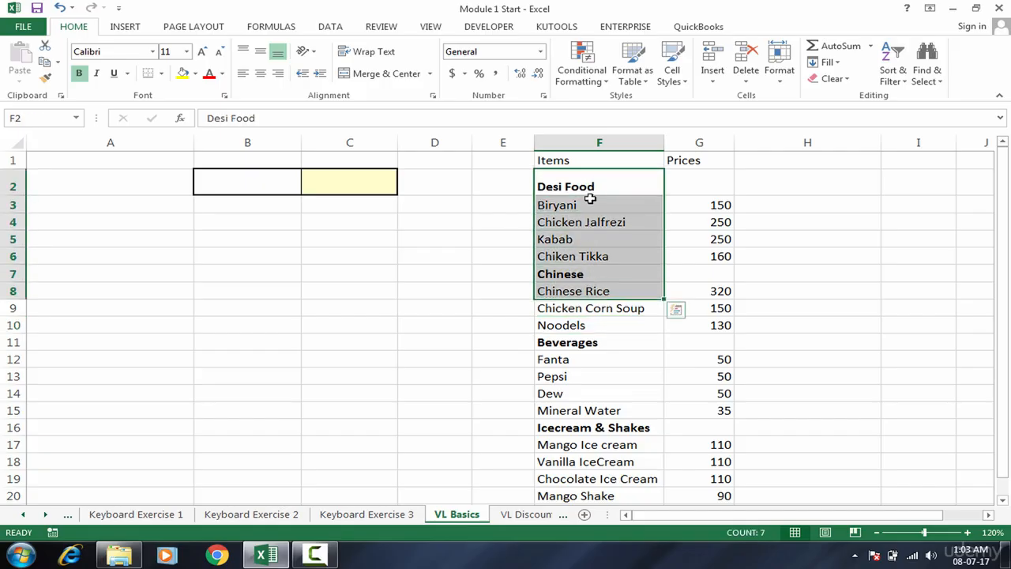
{"action": "left_click_drag", "start_coordinate": [589, 202], "coordinate": [587, 380]}
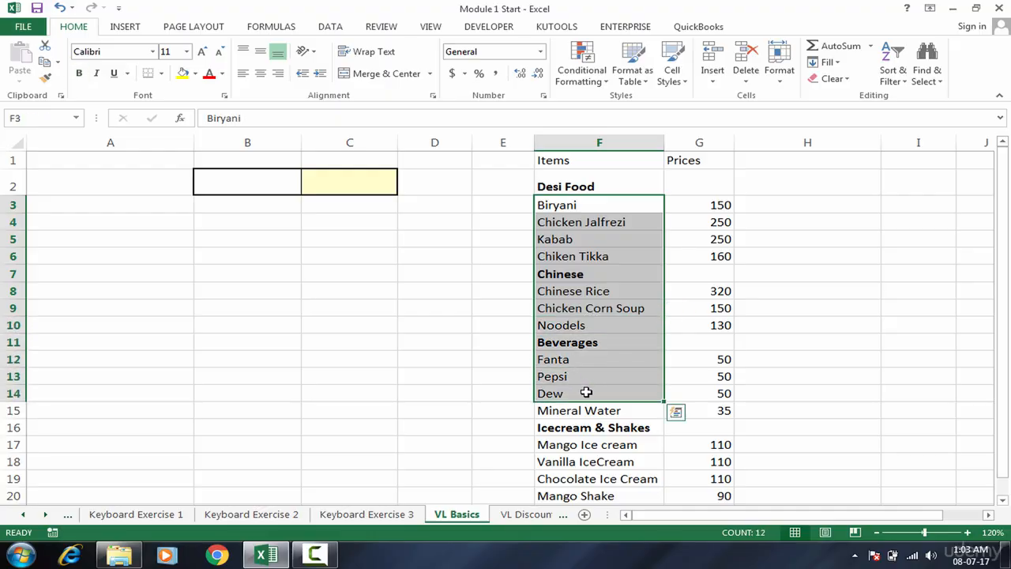
{"action": "left_click", "coordinate": [584, 390]}
- Check the values in the Prices column for the listed menu items
{"action": "left_click", "coordinate": [691, 395]}
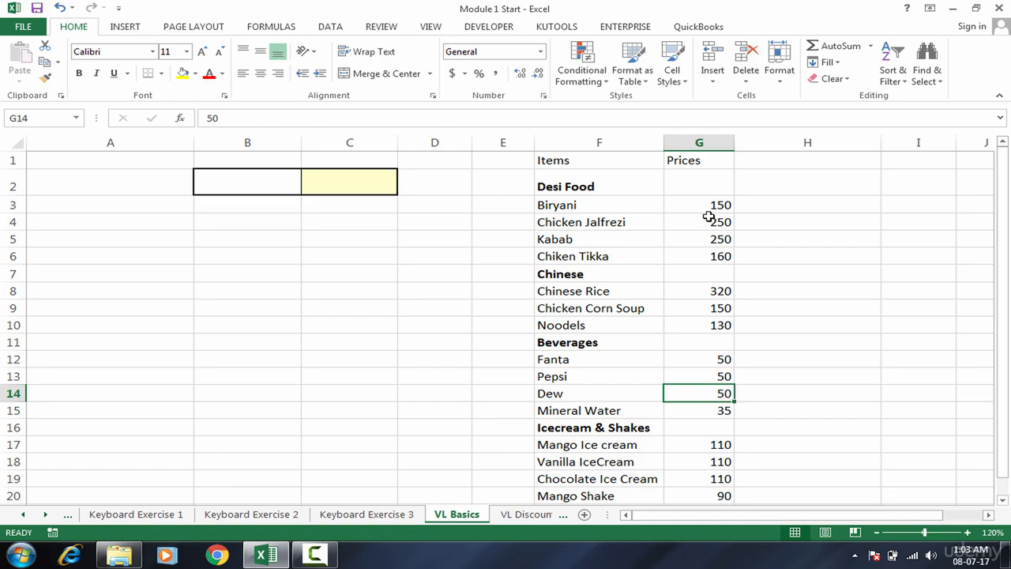
{"action": "left_click_drag", "start_coordinate": [711, 222], "coordinate": [706, 498]}
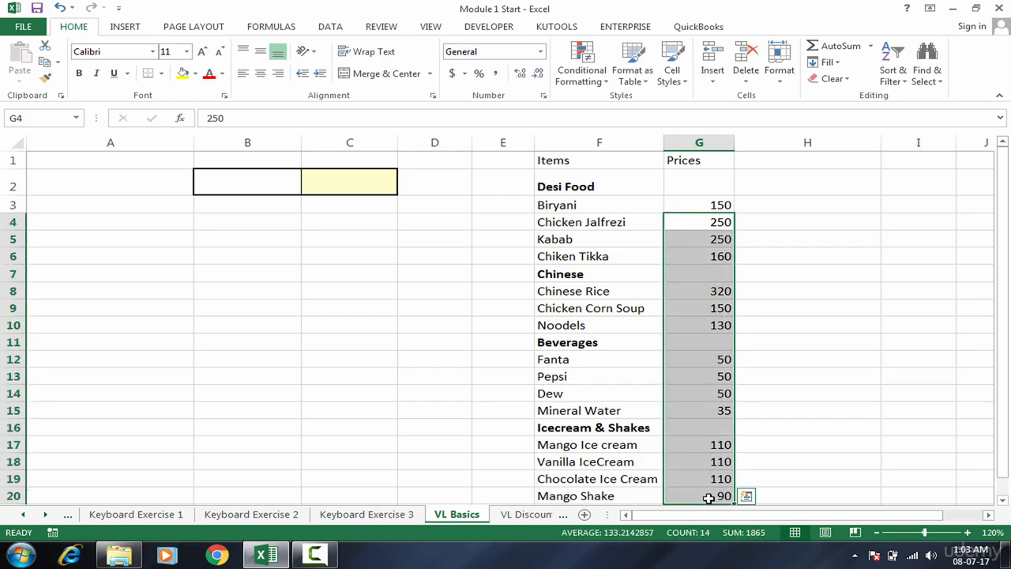
{"action": "left_click", "coordinate": [706, 496]}
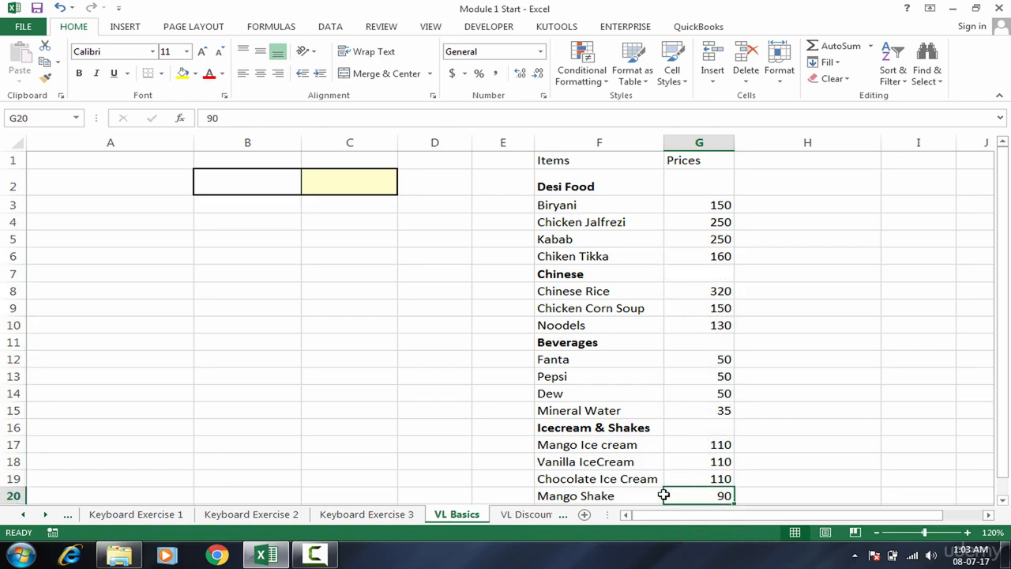
{"action": "left_click", "coordinate": [717, 461]}
{"action": "left_click", "coordinate": [716, 409]}
{"action": "left_click", "coordinate": [715, 351]}
{"action": "left_click", "coordinate": [713, 239]}
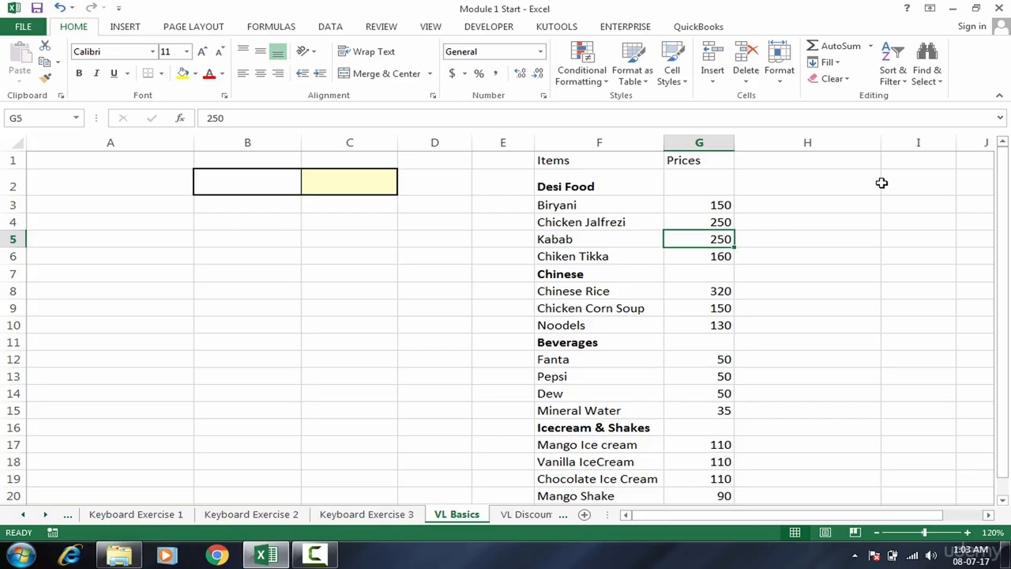
- Compare the menu items with their prices, ending on the empty bordered cell B2
{"action": "left_click_drag", "start_coordinate": [609, 205], "coordinate": [610, 292]}
{"action": "left_click", "coordinate": [715, 190]}
{"action": "left_click", "coordinate": [677, 287]}
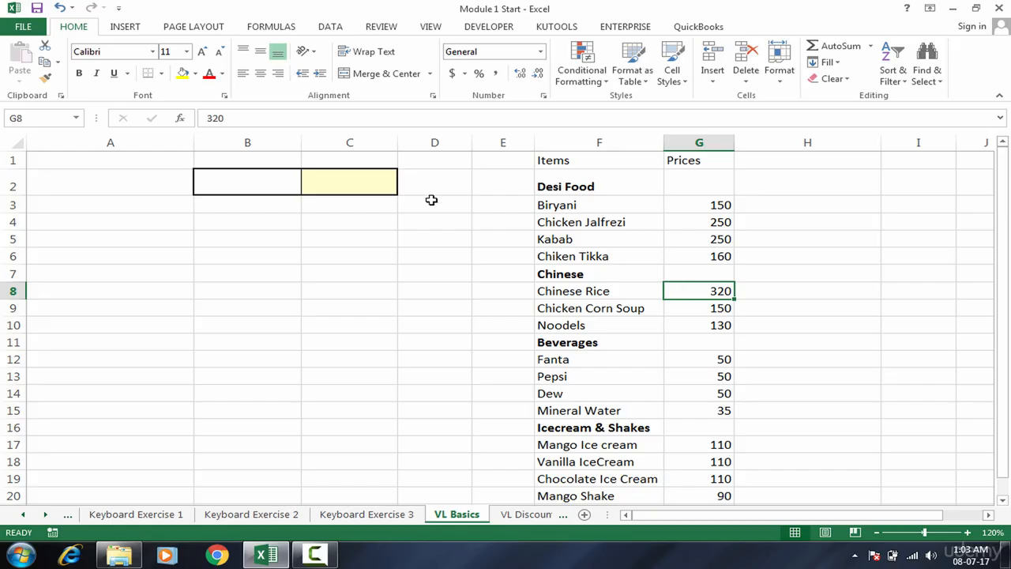
{"action": "left_click", "coordinate": [644, 234]}
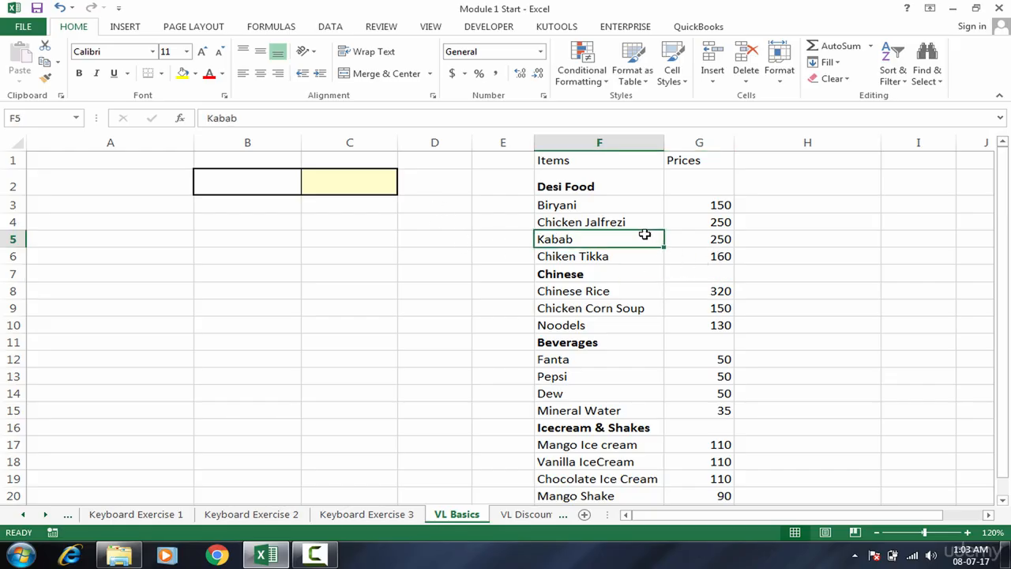
{"action": "left_click_drag", "start_coordinate": [638, 202], "coordinate": [634, 395]}
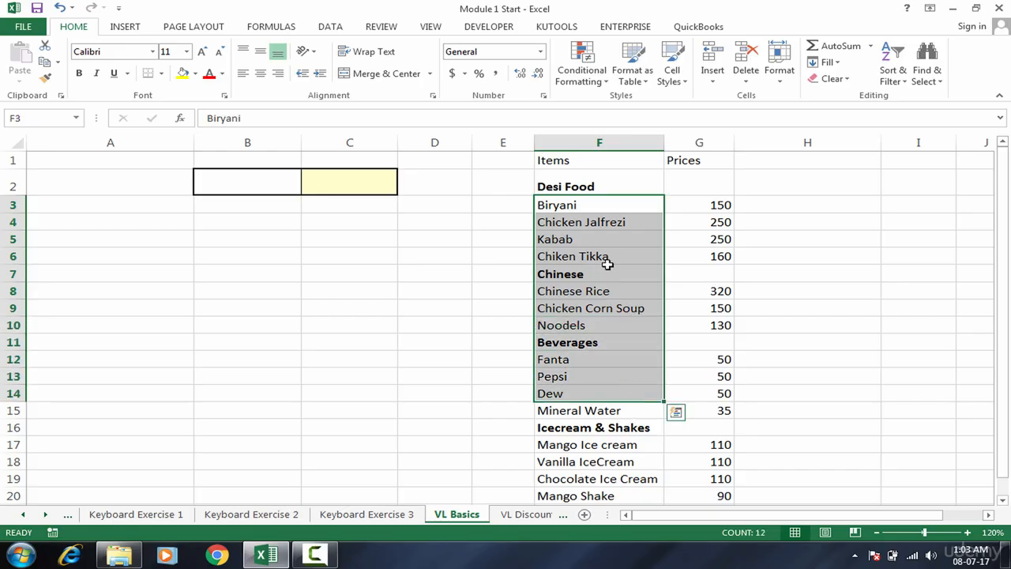
{"action": "left_click", "coordinate": [701, 462]}
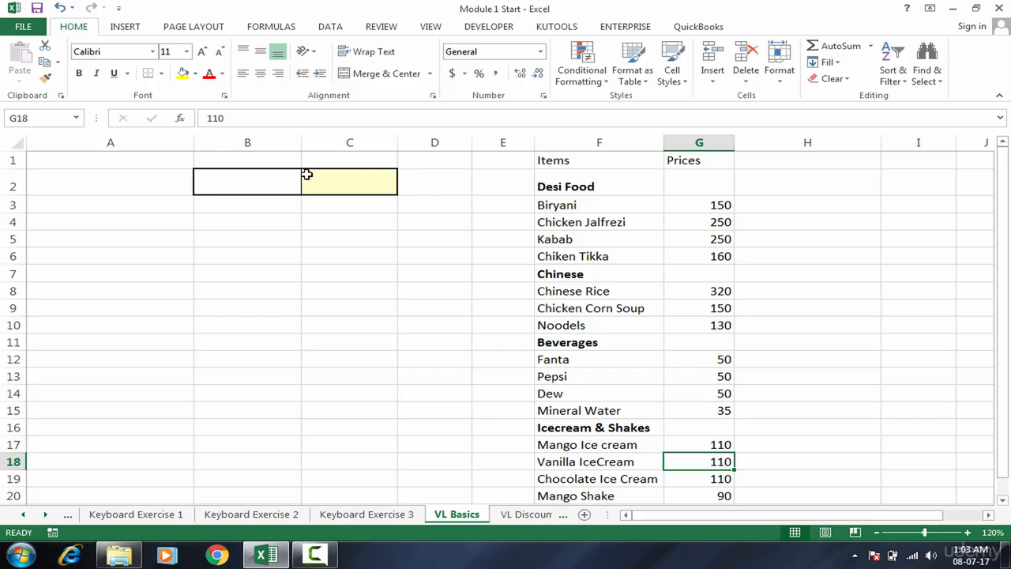
{"action": "left_click", "coordinate": [272, 182]}
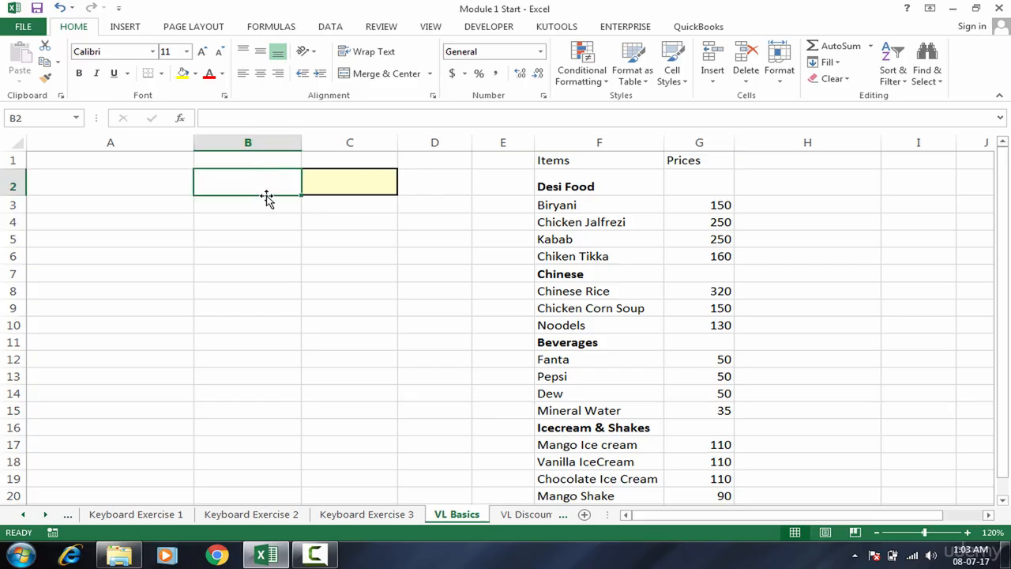
- Enter Mango Shake as the lookup item in the bordered cell B2
{"action": "left_click", "coordinate": [326, 182]}
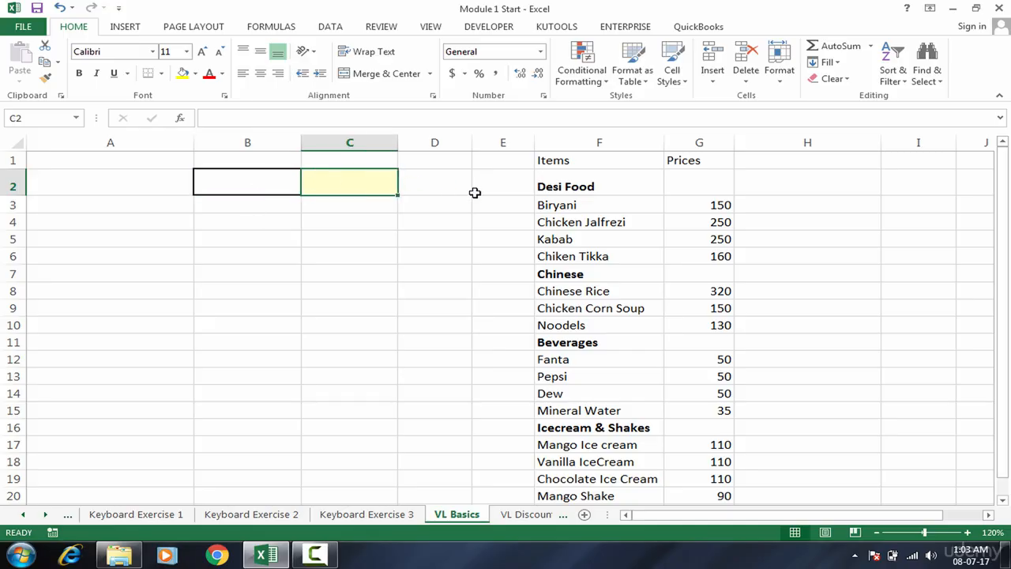
{"action": "left_click", "coordinate": [280, 185]}
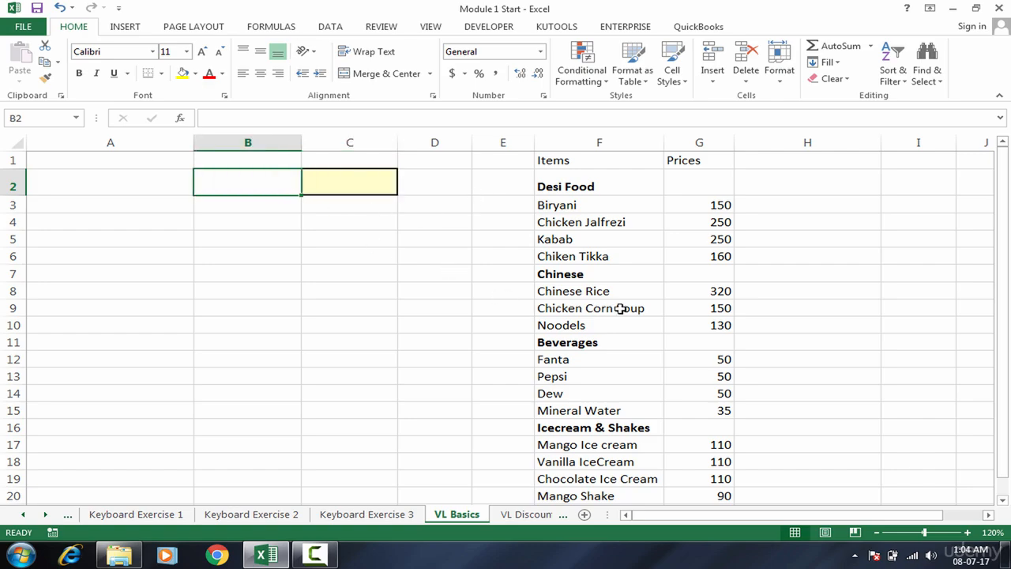
{"action": "type", "text": "Man"}
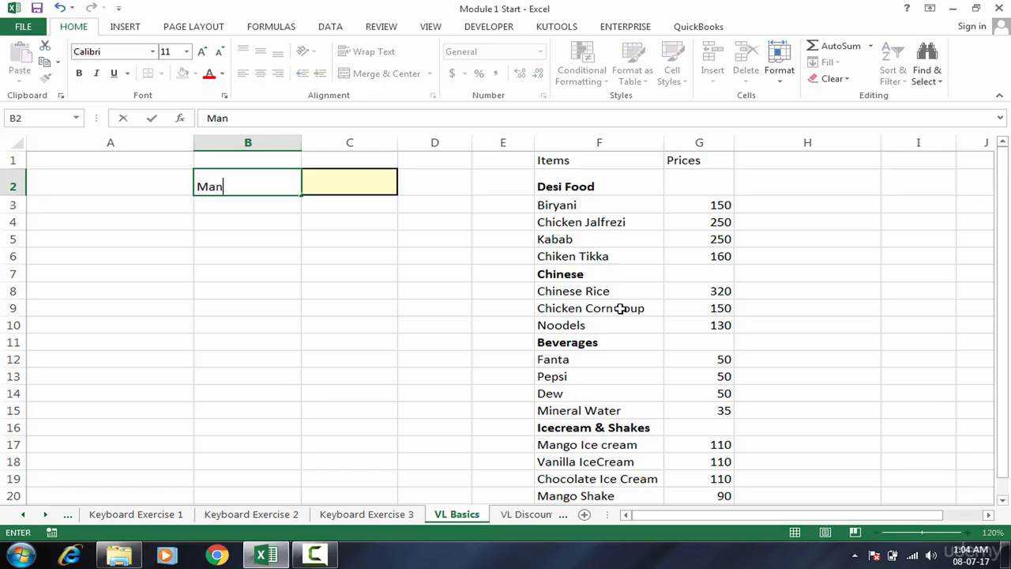
{"action": "type", "text": "go Shake"}
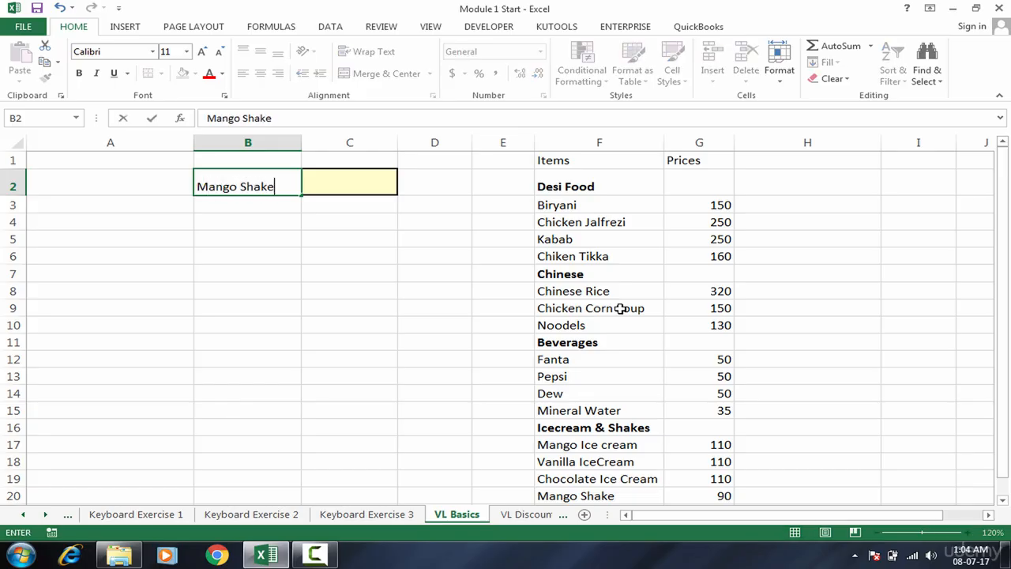
{"action": "key", "text": "Tab"}
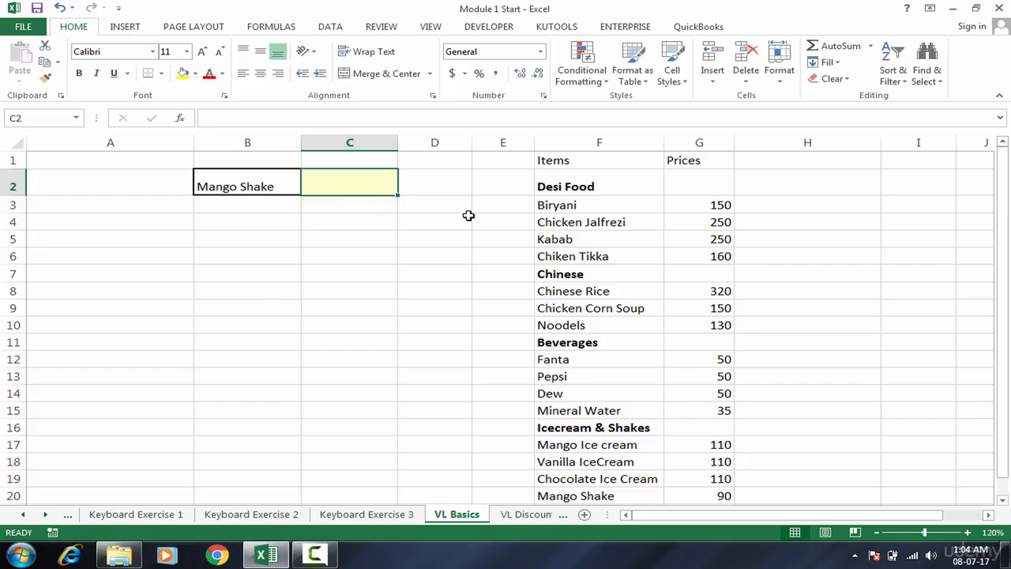
{"action": "left_click", "coordinate": [571, 202]}
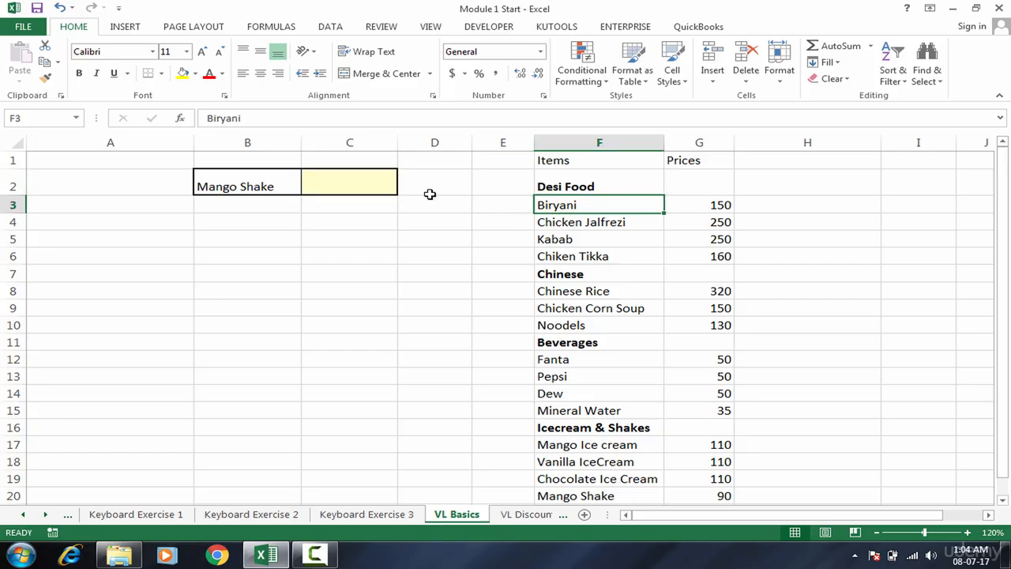
{"action": "left_click", "coordinate": [384, 180]}
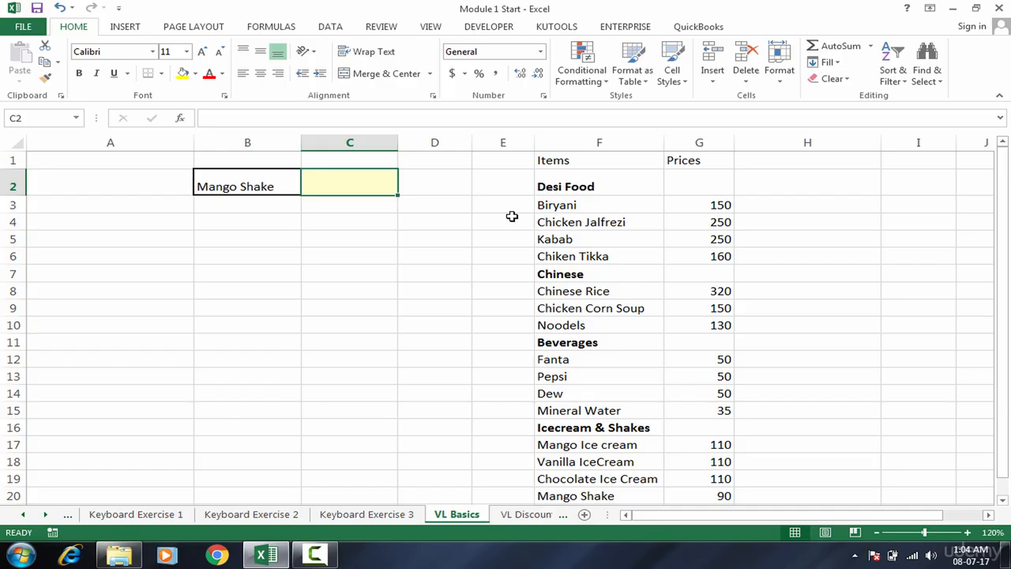
{"action": "type", "text": "=vlo"}
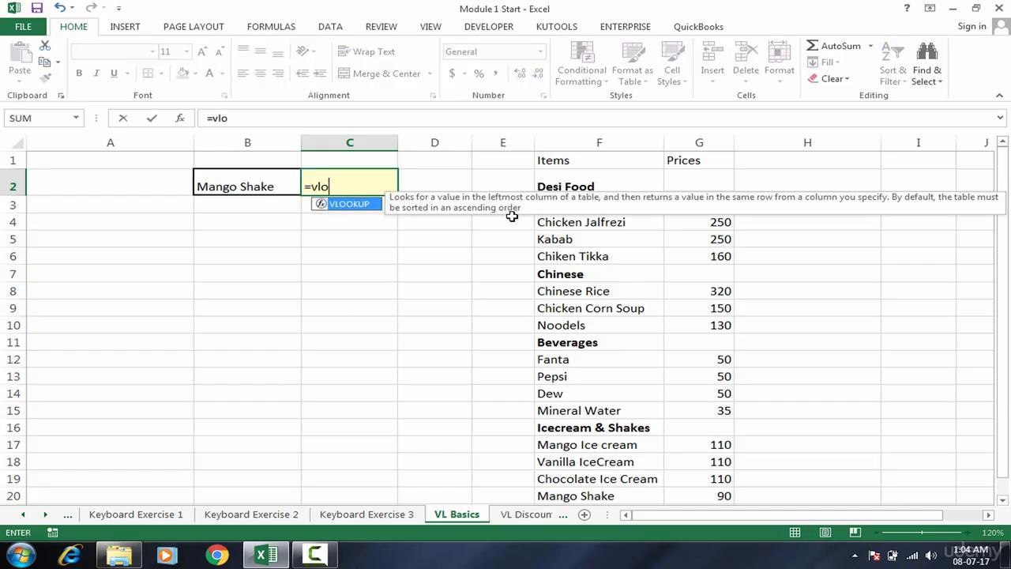
{"action": "key", "text": "Tab"}
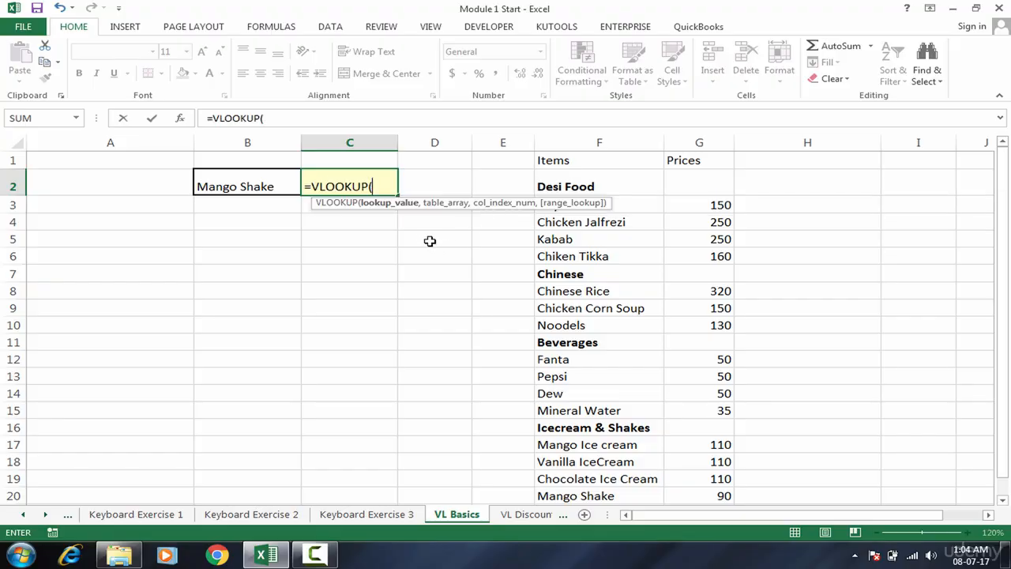
{"action": "key", "text": "BackSpace"}
{"action": "key", "text": "BackSpace"}
{"action": "key", "text": "BackSpace"}
{"action": "key", "text": "BackSpace"}
{"action": "key", "text": "BackSpace"}
{"action": "key", "text": "BackSpace"}
{"action": "key", "text": "BackSpace"}
{"action": "key", "text": "BackSpace"}
{"action": "key", "text": "BackSpace"}
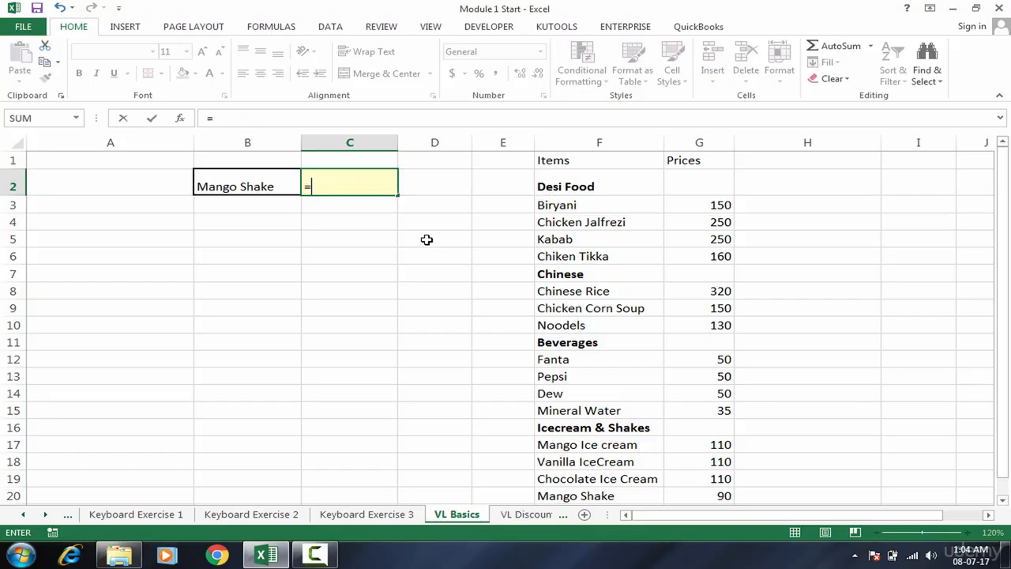
- Start a VLOOKUP formula in the yellow cell C2 with B2 as the lookup value
{"action": "type", "text": "=vl"}
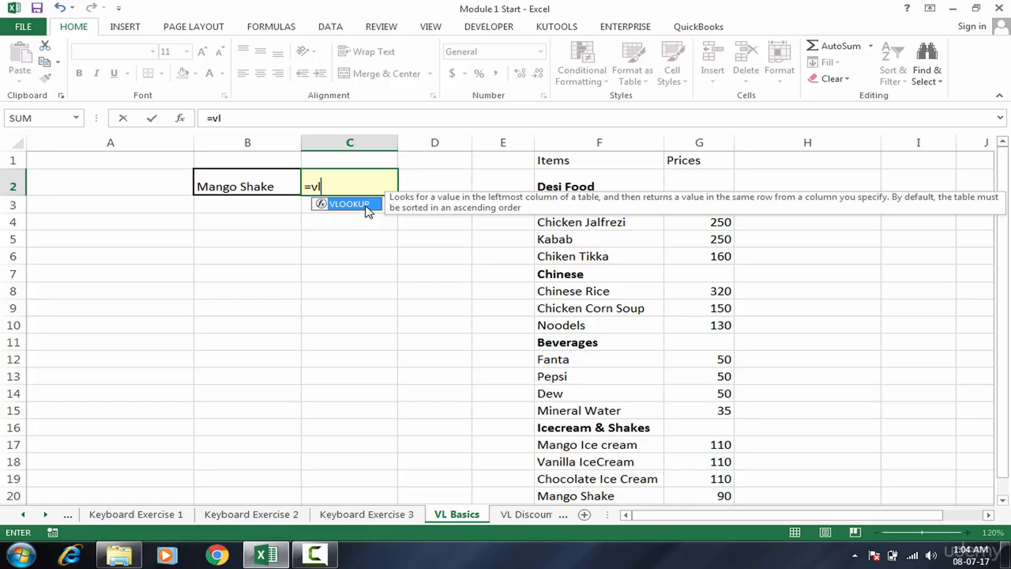
{"action": "double_click", "coordinate": [366, 209]}
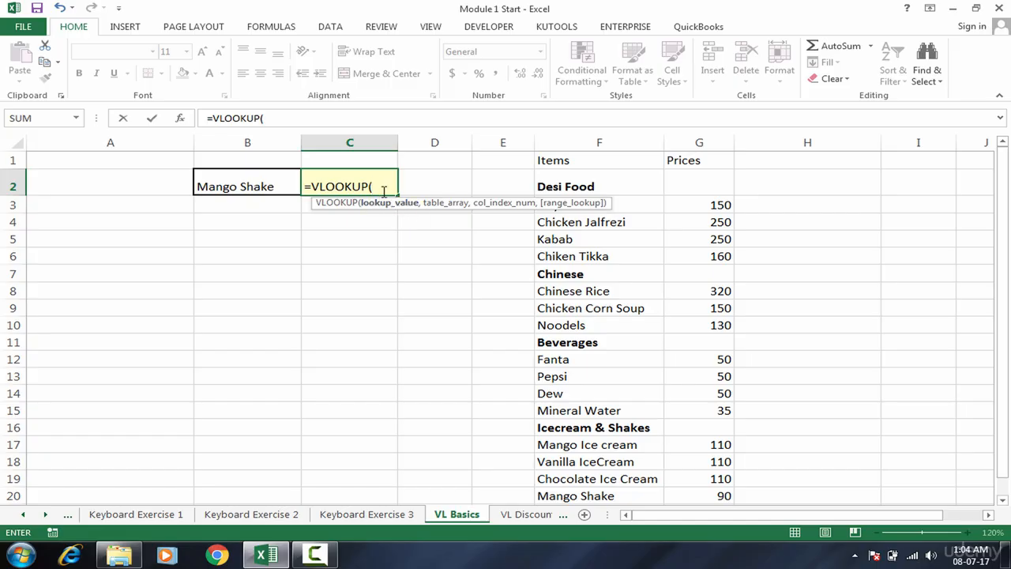
{"action": "left_click", "coordinate": [251, 186]}
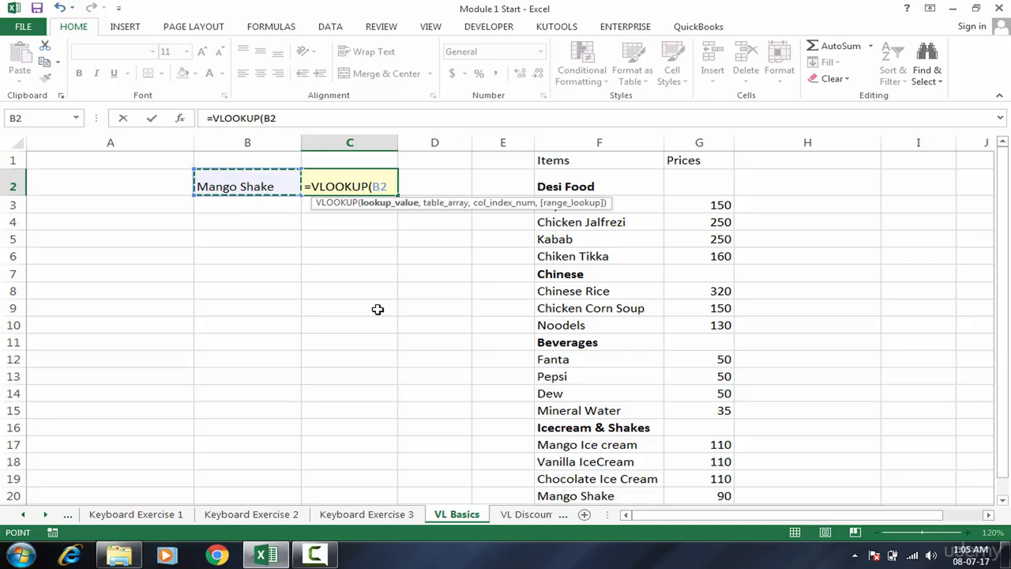
{"action": "type", "text": ","}
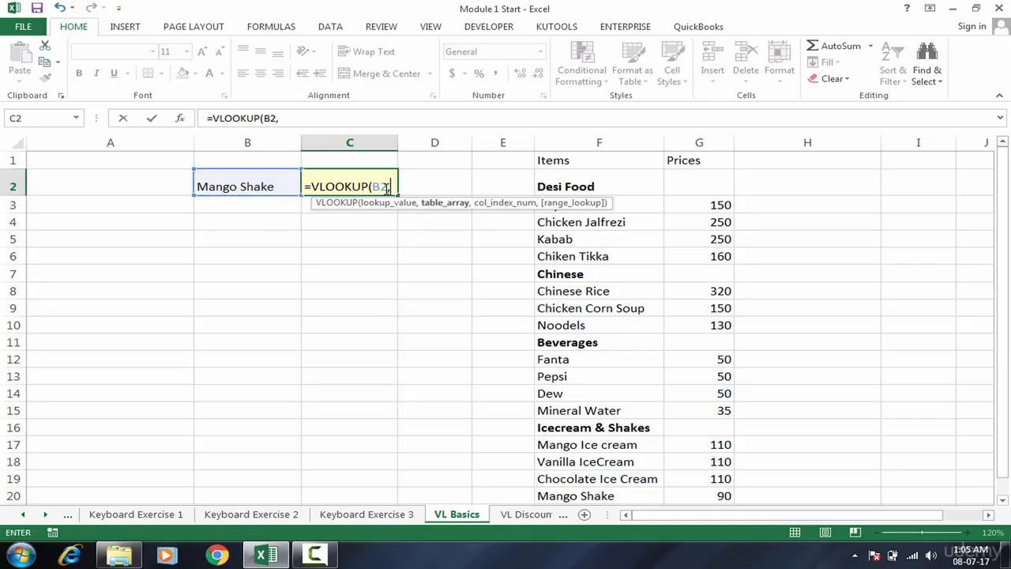
{"action": "key", "text": "BackSpace"}
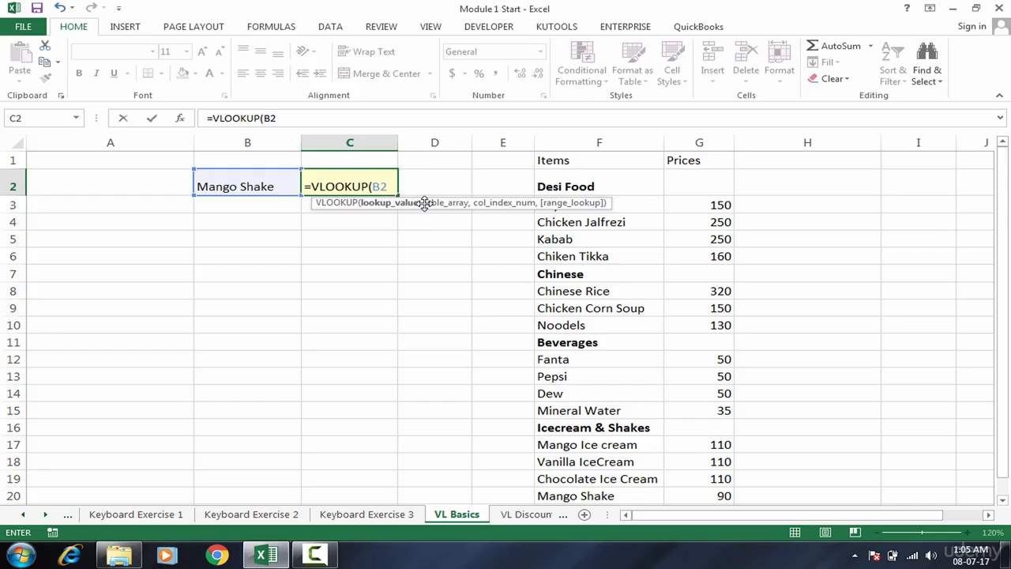
{"action": "type", "text": ","}
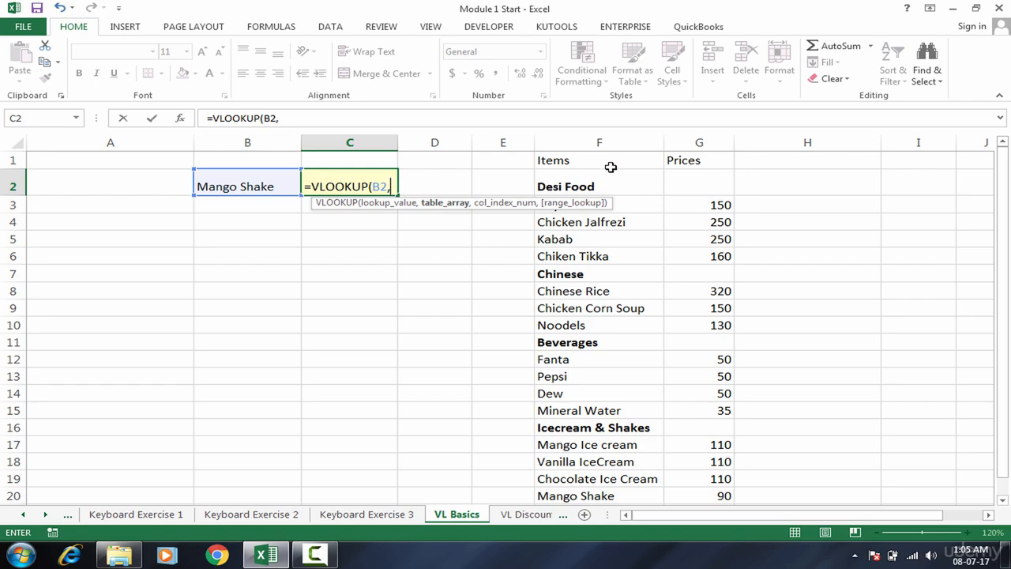
- Set the VLOOKUP table array to F1:G21, covering the Items and Prices columns, and the column index to 2
{"action": "left_click", "coordinate": [608, 161]}
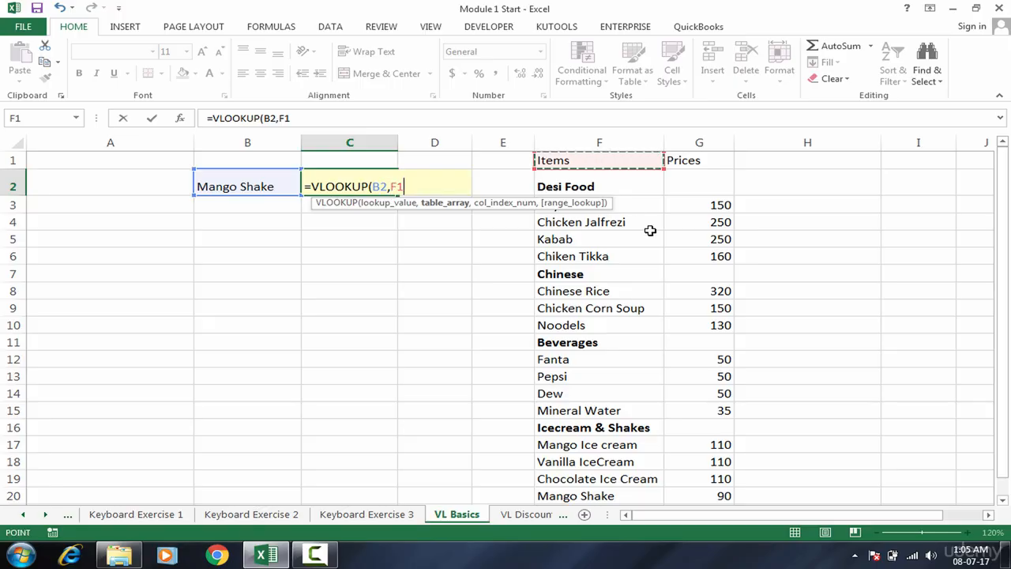
{"action": "key", "text": "shift+Right"}
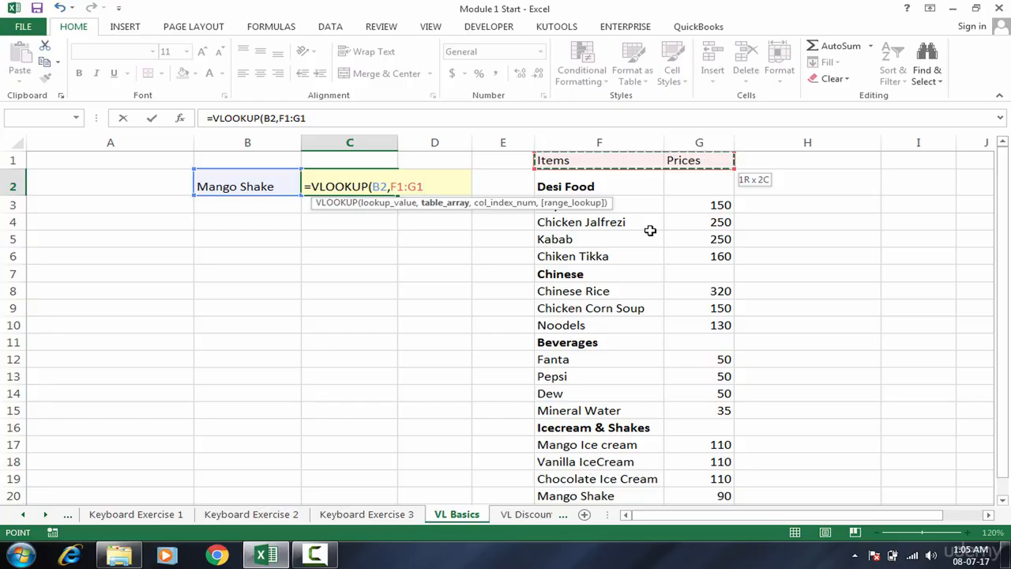
{"action": "key", "text": "ctrl+shift+Down"}
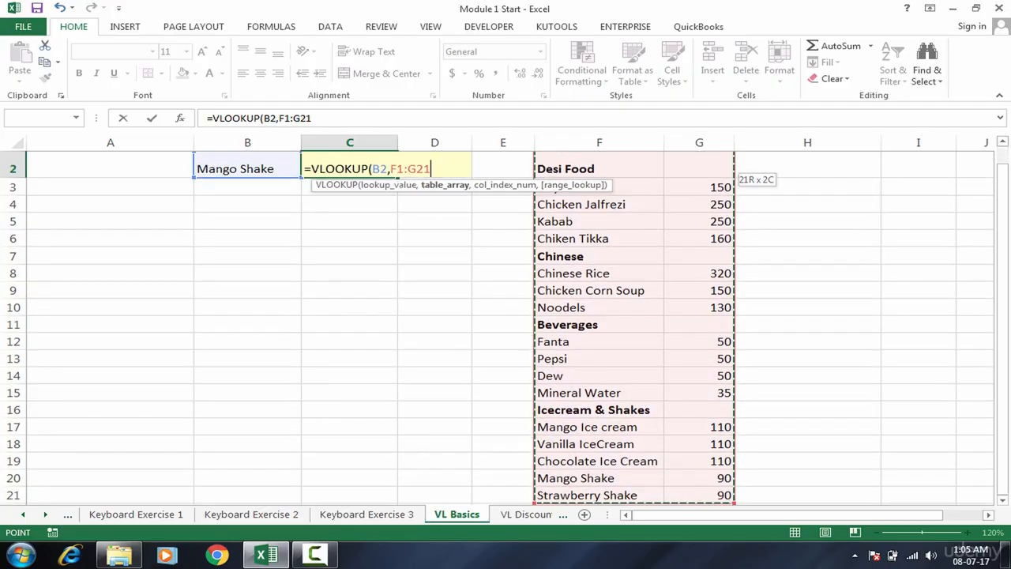
{"action": "left_click_drag", "start_coordinate": [1003, 363], "coordinate": [1005, 278]}
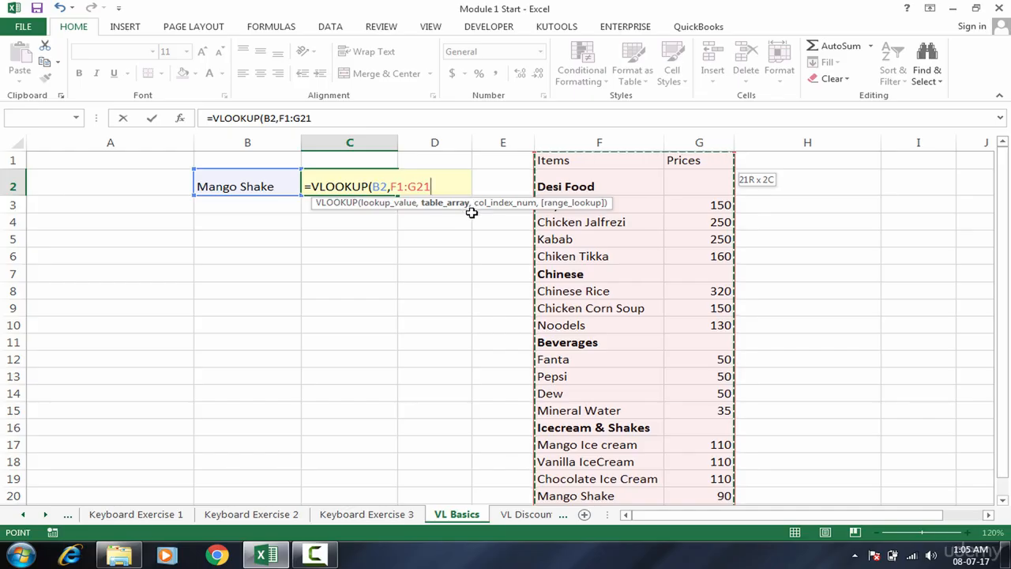
{"action": "type", "text": ",2"}
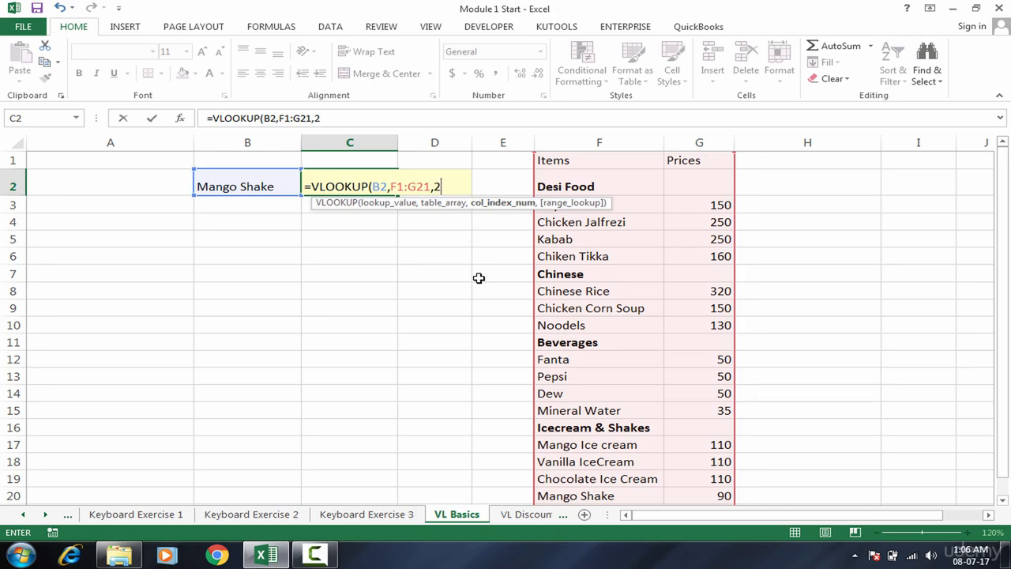
{"action": "type", "text": ","}
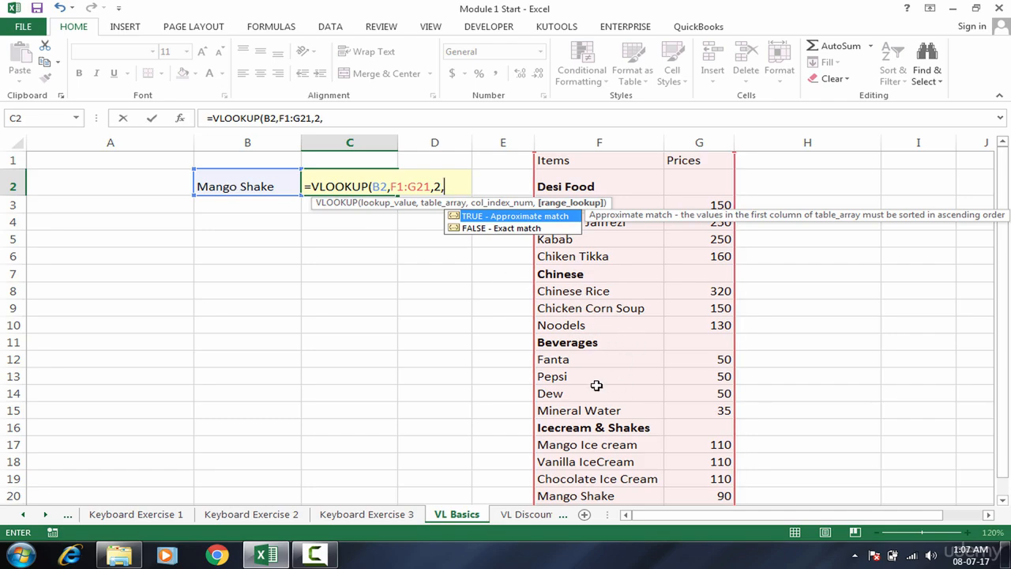
{"action": "left_click", "coordinate": [496, 233]}
{"action": "double_click", "coordinate": [497, 231]}
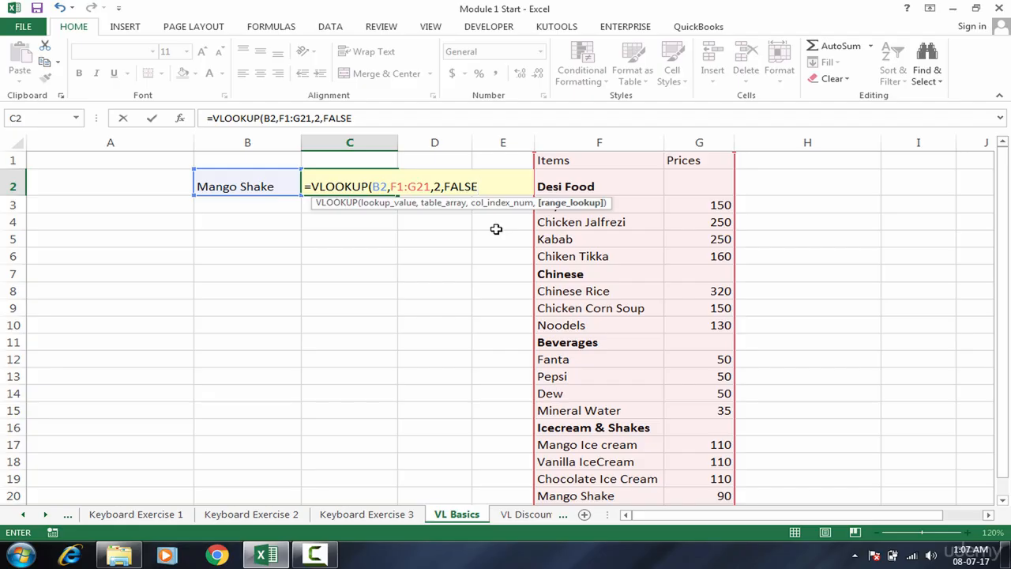
{"action": "key", "text": "BackSpace"}
{"action": "key", "text": "BackSpace"}
{"action": "key", "text": "BackSpace"}
{"action": "key", "text": "BackSpace"}
{"action": "key", "text": "BackSpace"}
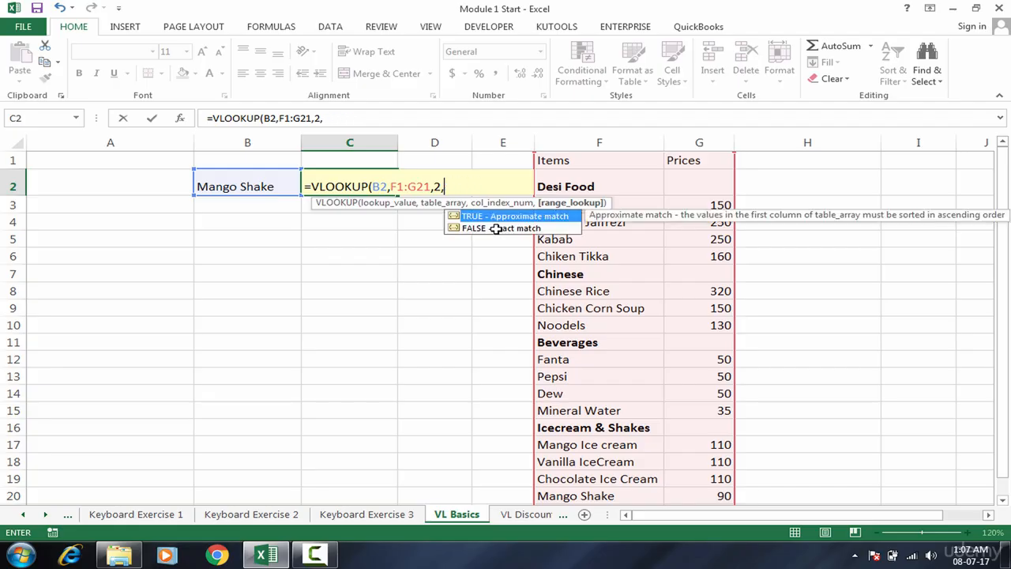
- Set the range lookup argument to 0 for an exact match and complete the VLOOKUP formula in C2
{"action": "type", "text": "0"}
{"action": "left_click", "coordinate": [455, 186]}
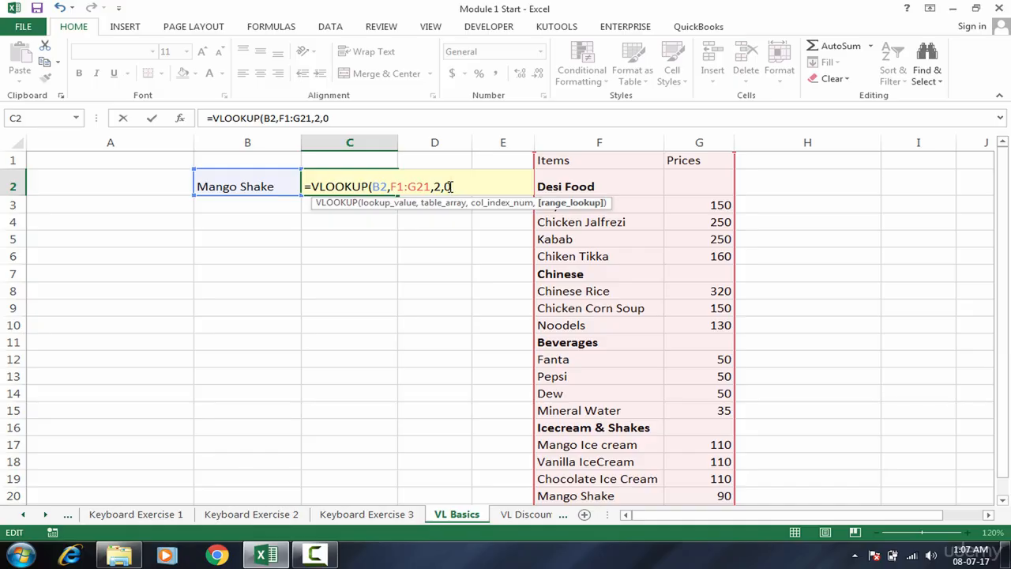
{"action": "double_click", "coordinate": [454, 187]}
{"action": "left_click", "coordinate": [454, 187]}
{"action": "key", "text": "BackSpace"}
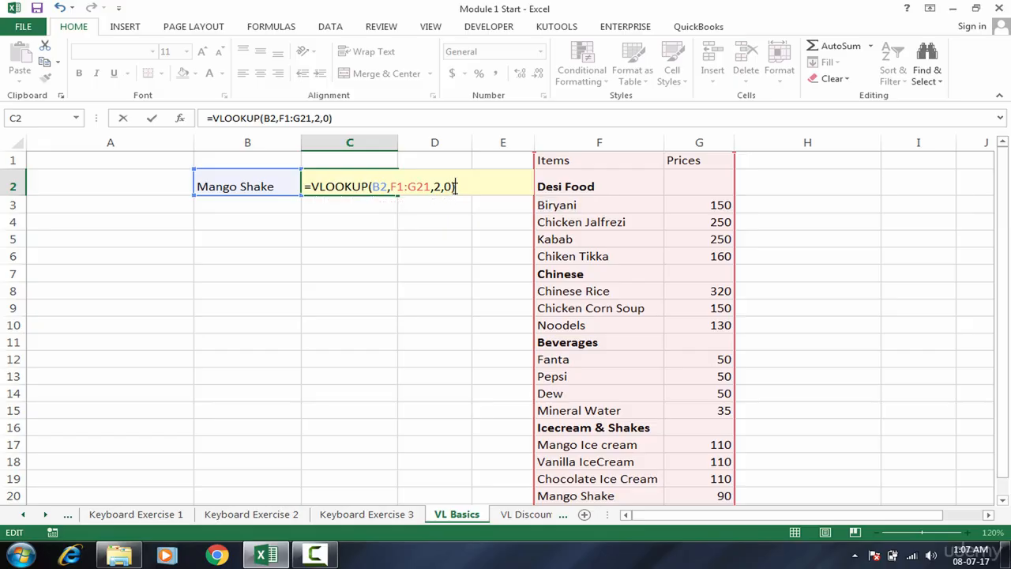
{"action": "key", "text": "Return"}
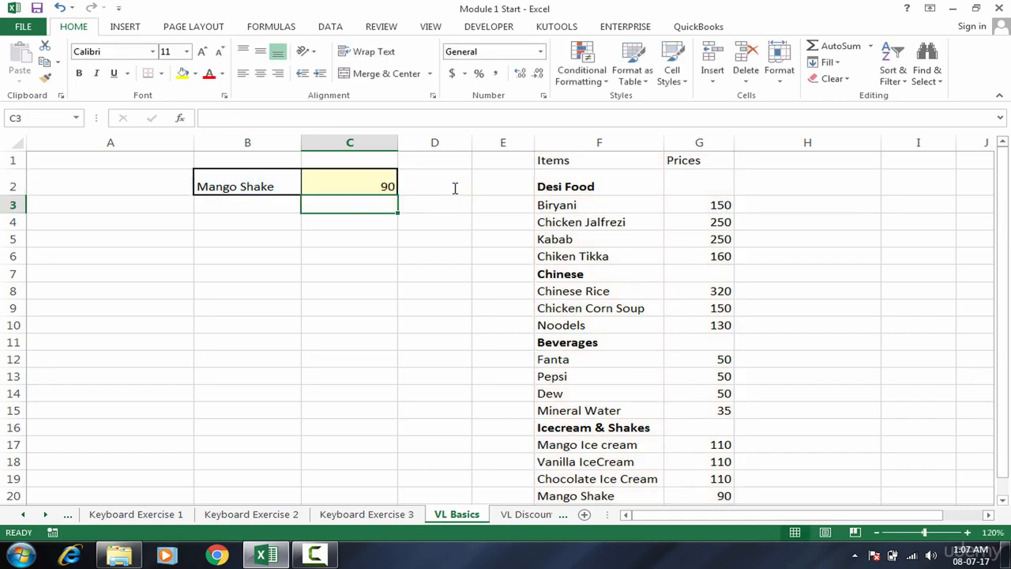
- Test the price lookup by replacing the item in B2 with Dew
{"action": "left_click", "coordinate": [384, 187]}
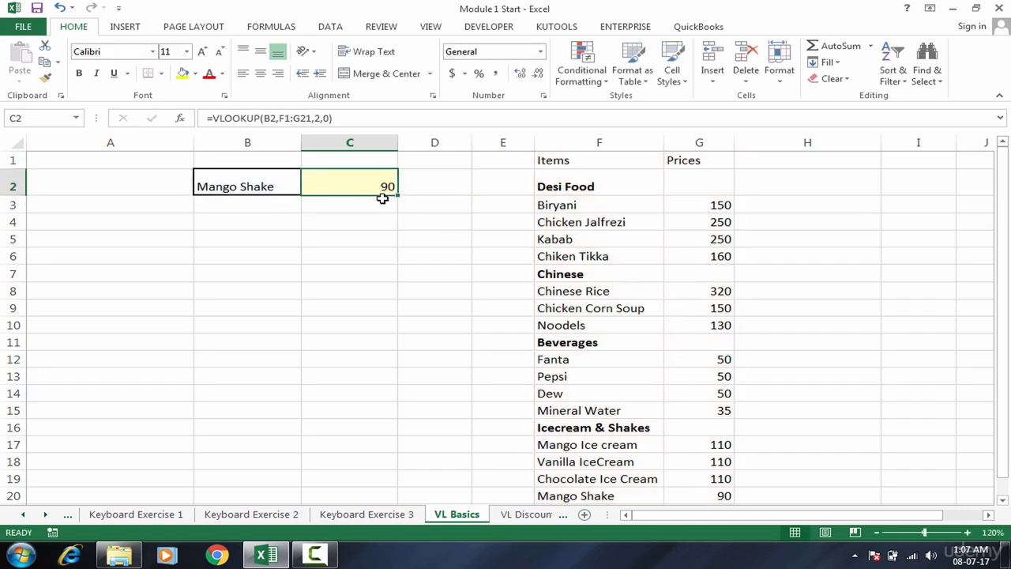
{"action": "left_click", "coordinate": [242, 188]}
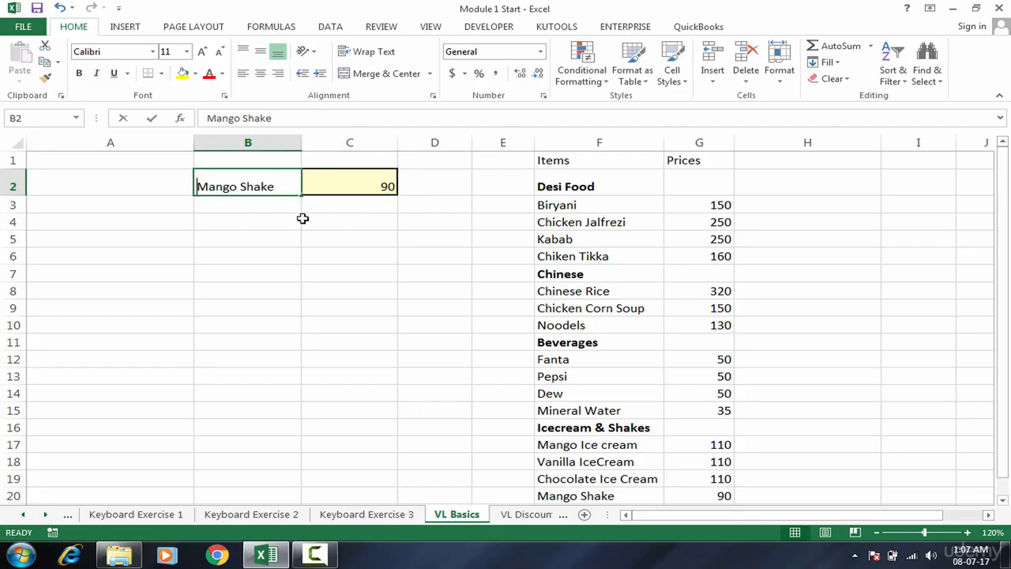
{"action": "type", "text": "Dew"}
{"action": "key", "text": "Return"}
{"action": "key", "text": "Up"}
{"action": "key", "text": "Right"}
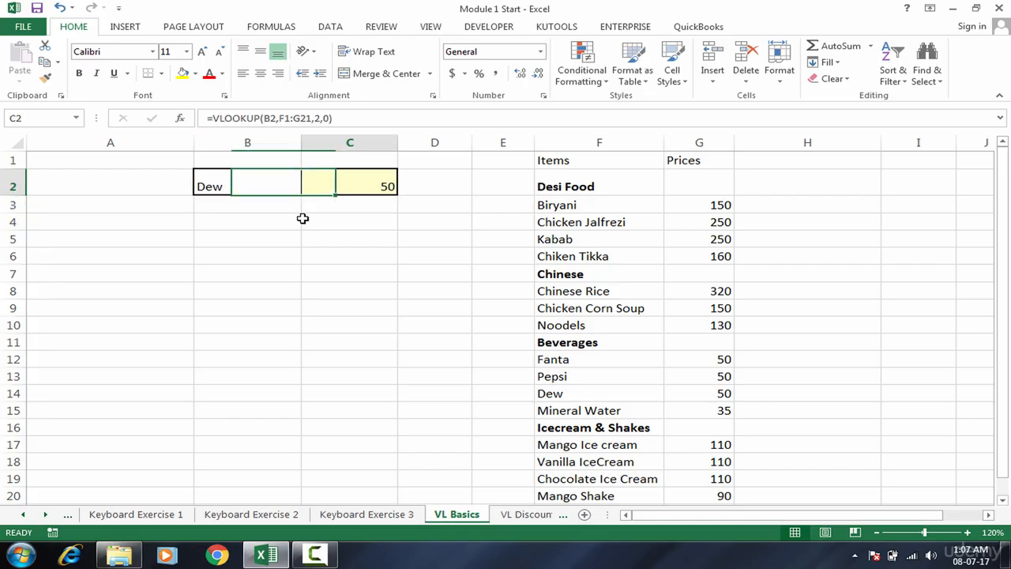
- Replace the lookup item in B2 with Biyani and check the formula cell C2
{"action": "left_click", "coordinate": [247, 188]}
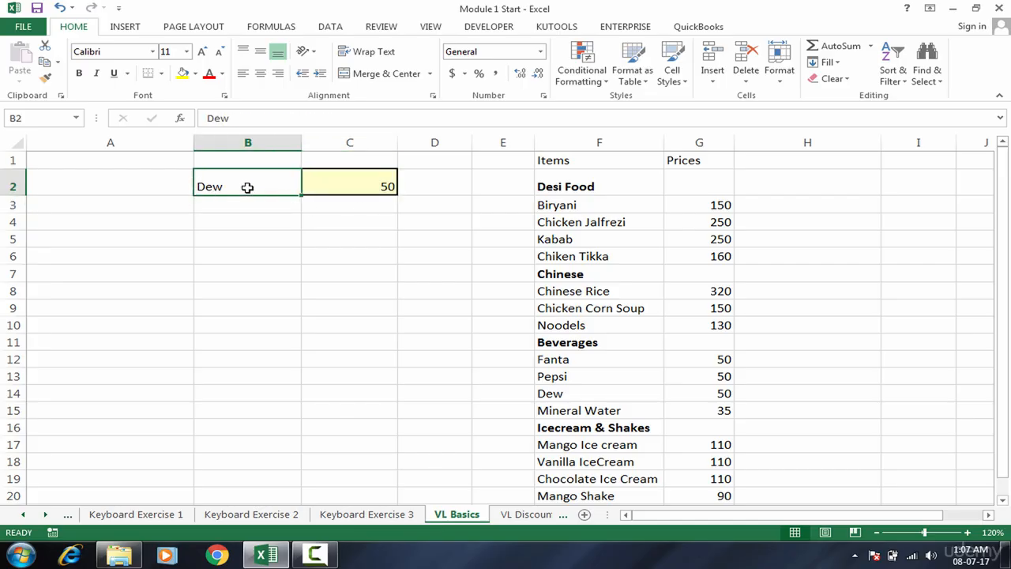
{"action": "type", "text": "Biyani"}
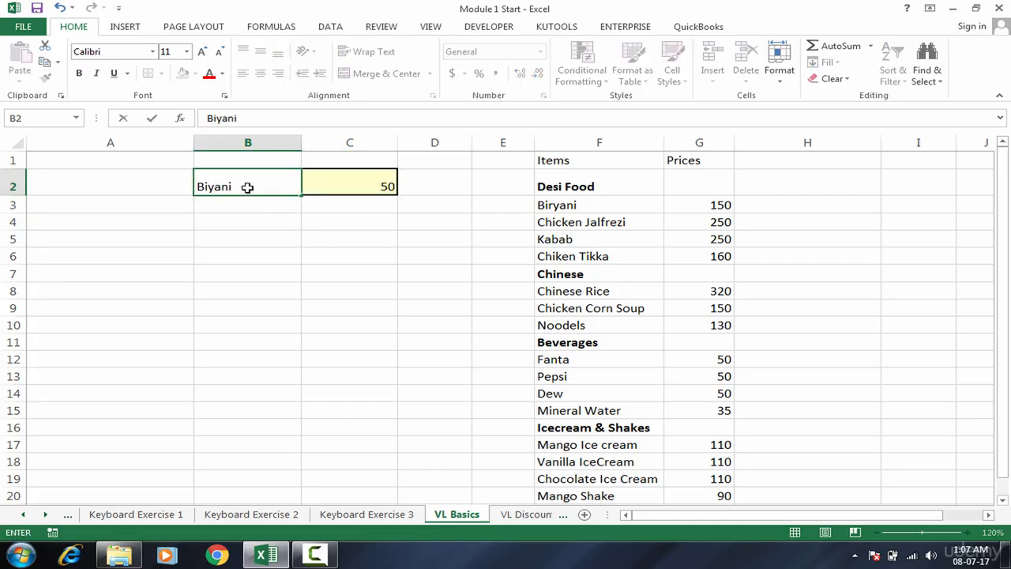
{"action": "key", "text": "Return"}
{"action": "left_click", "coordinate": [338, 187]}
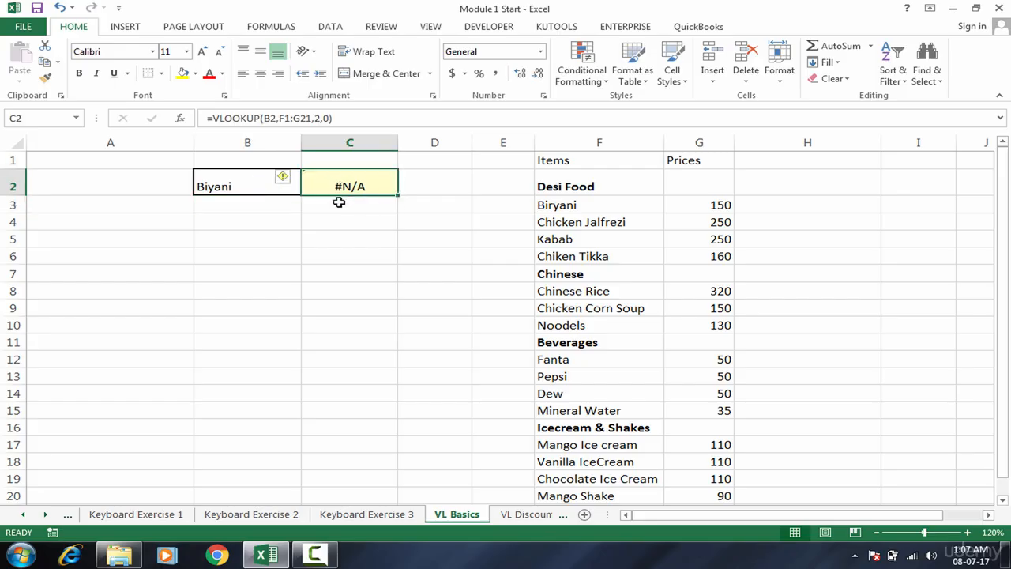
- Correct the spelling of the item in B2 to Biryani and recheck C2
{"action": "left_click", "coordinate": [251, 185]}
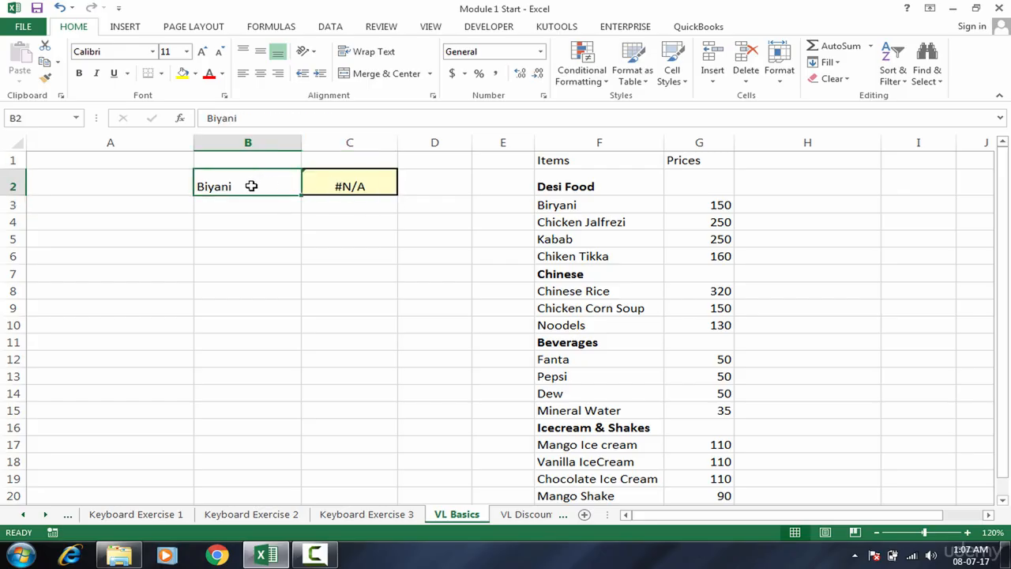
{"action": "double_click", "coordinate": [204, 189]}
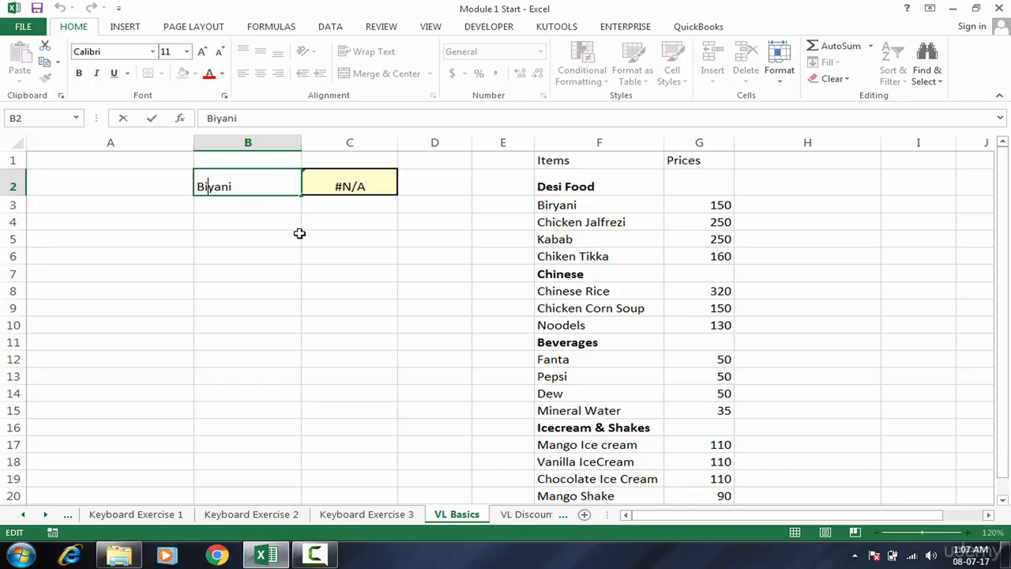
{"action": "type", "text": "r"}
{"action": "key", "text": "Return"}
{"action": "left_click", "coordinate": [353, 179]}
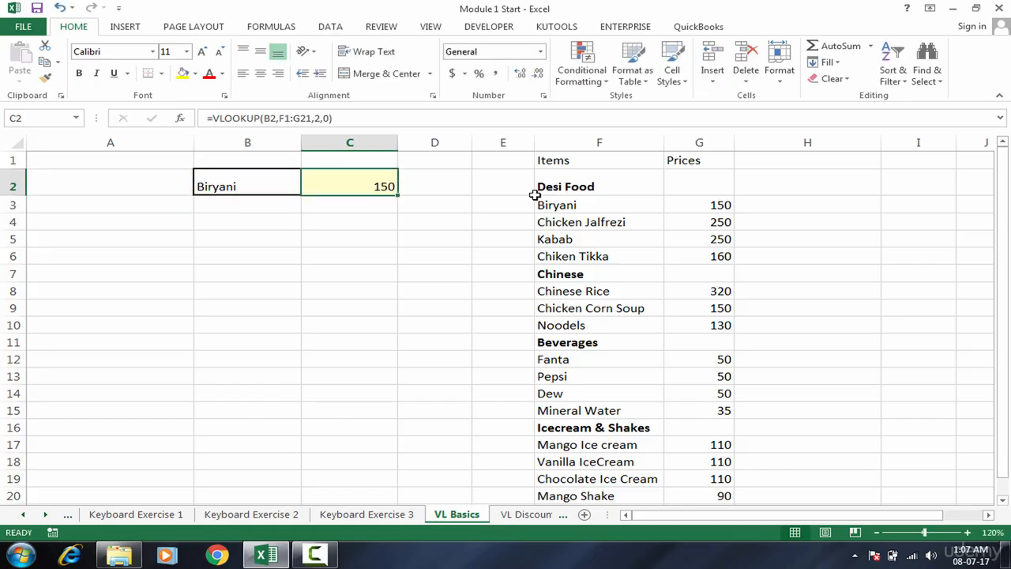
- Compare Biryani's price in the Prices column with the lookup result and formula in C2
{"action": "left_click", "coordinate": [684, 204]}
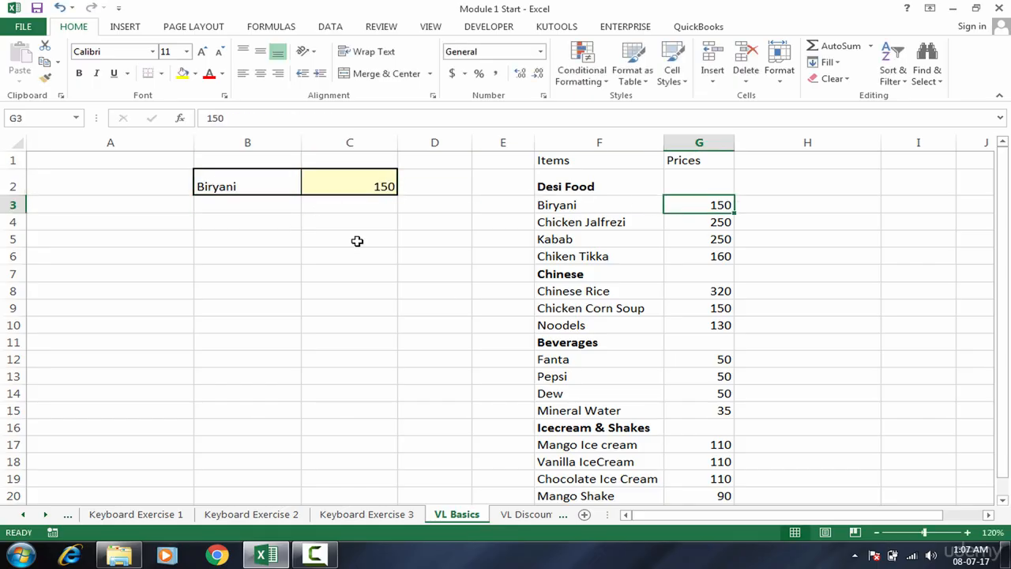
{"action": "left_click", "coordinate": [322, 179]}
{"action": "left_click", "coordinate": [287, 189]}
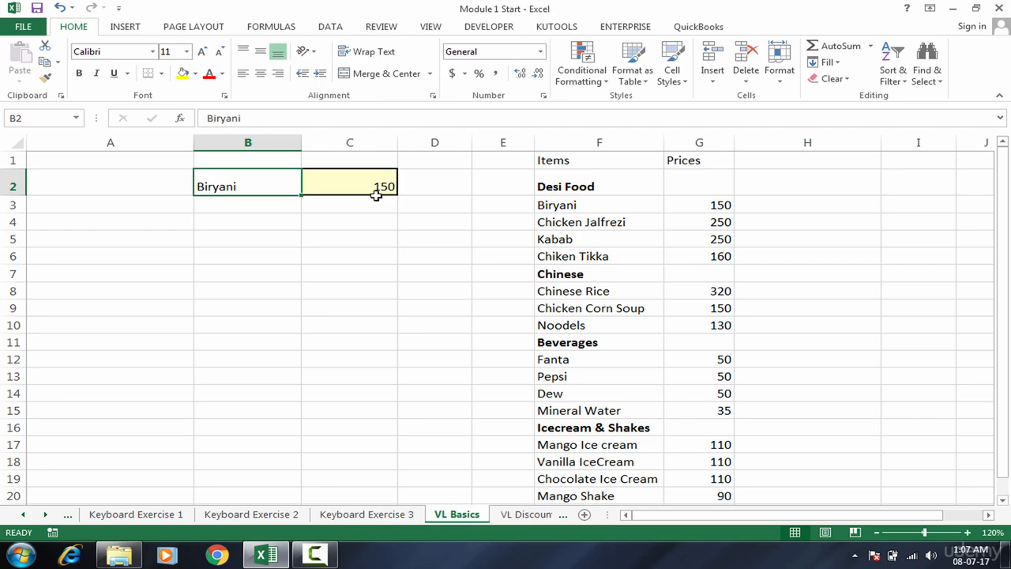
{"action": "left_click", "coordinate": [371, 188]}
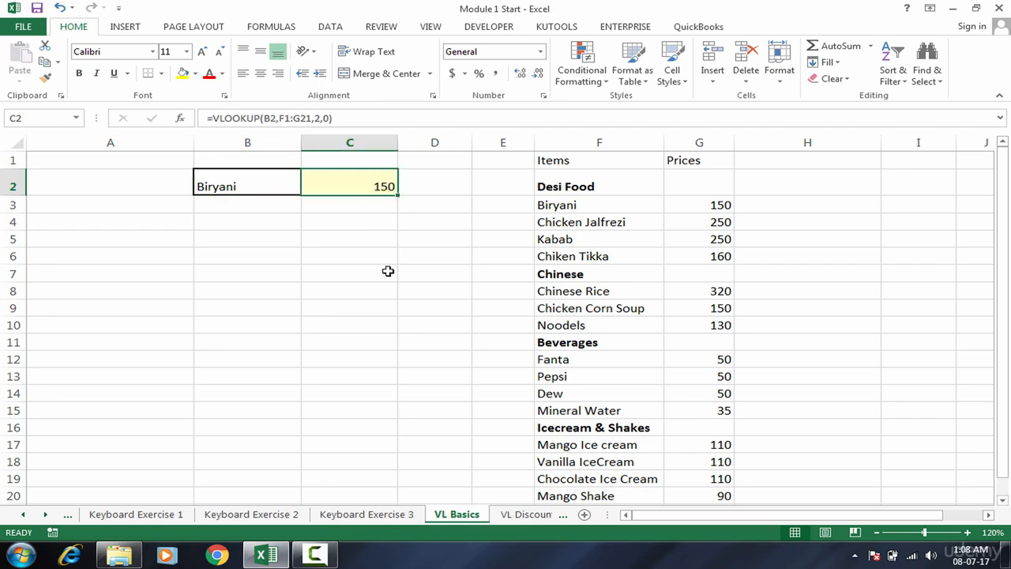